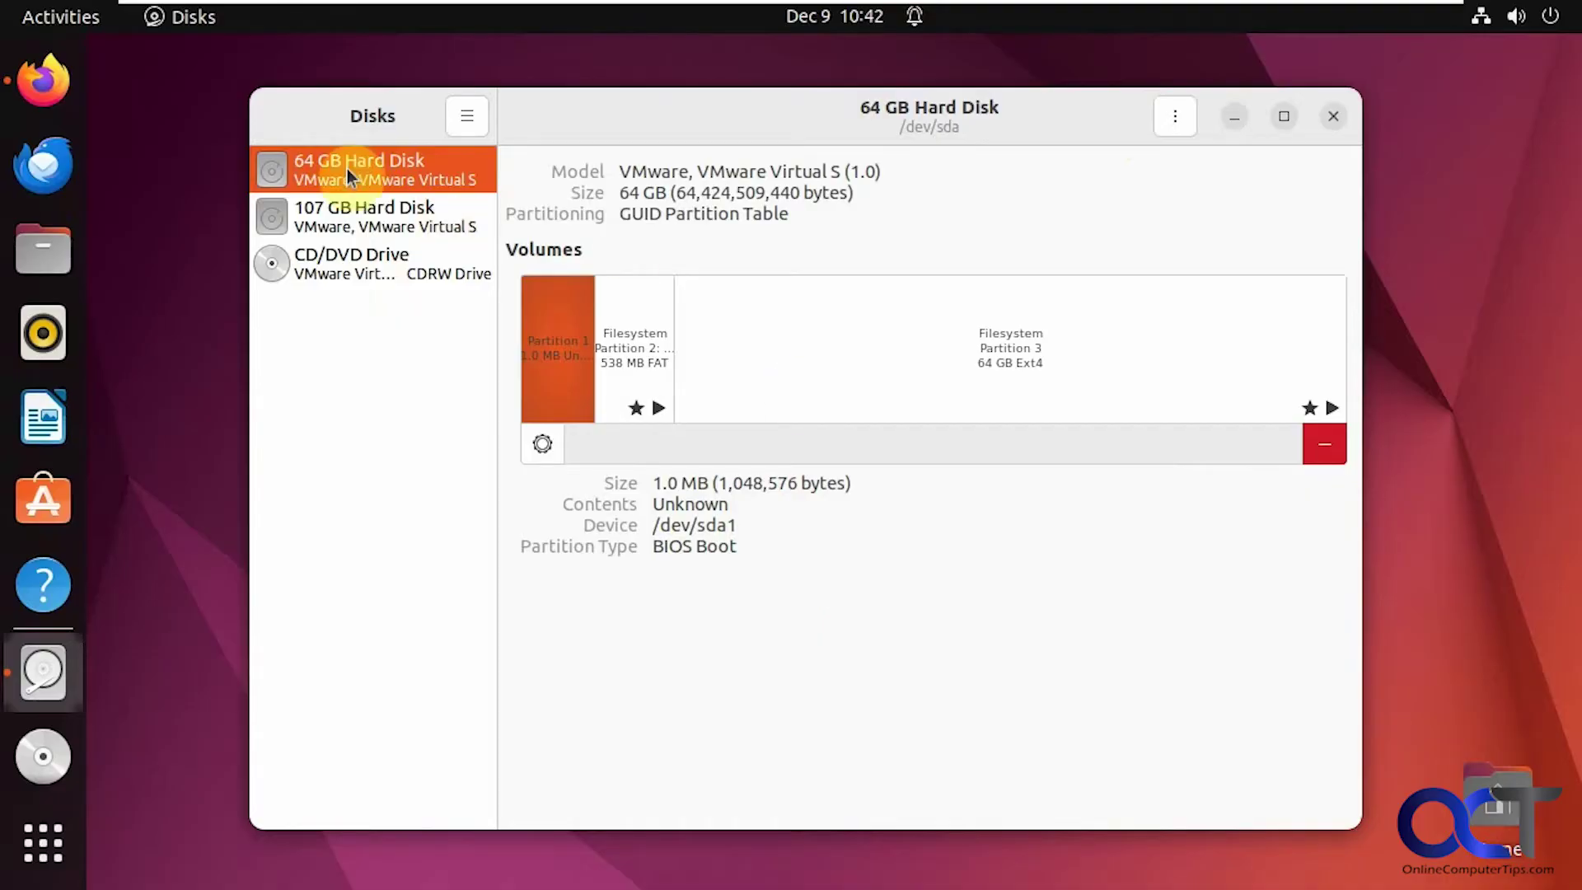
Step: Compare the 64 GB and empty 107 GB disks, then bring up Firefox's Foxclone downloads page
left_click(369, 216)
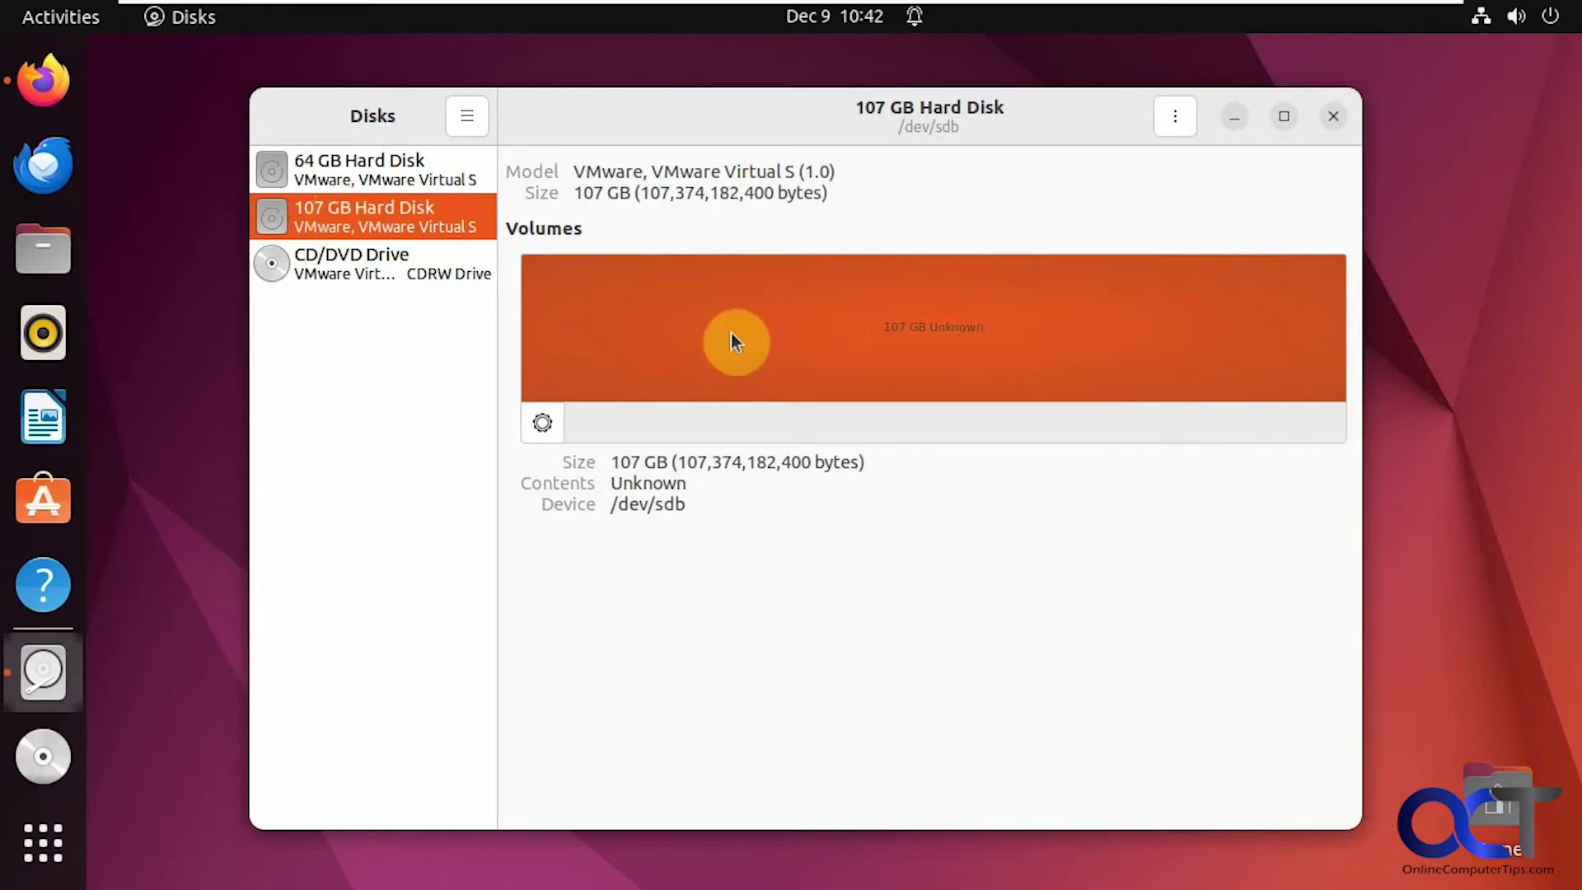
left_click(352, 165)
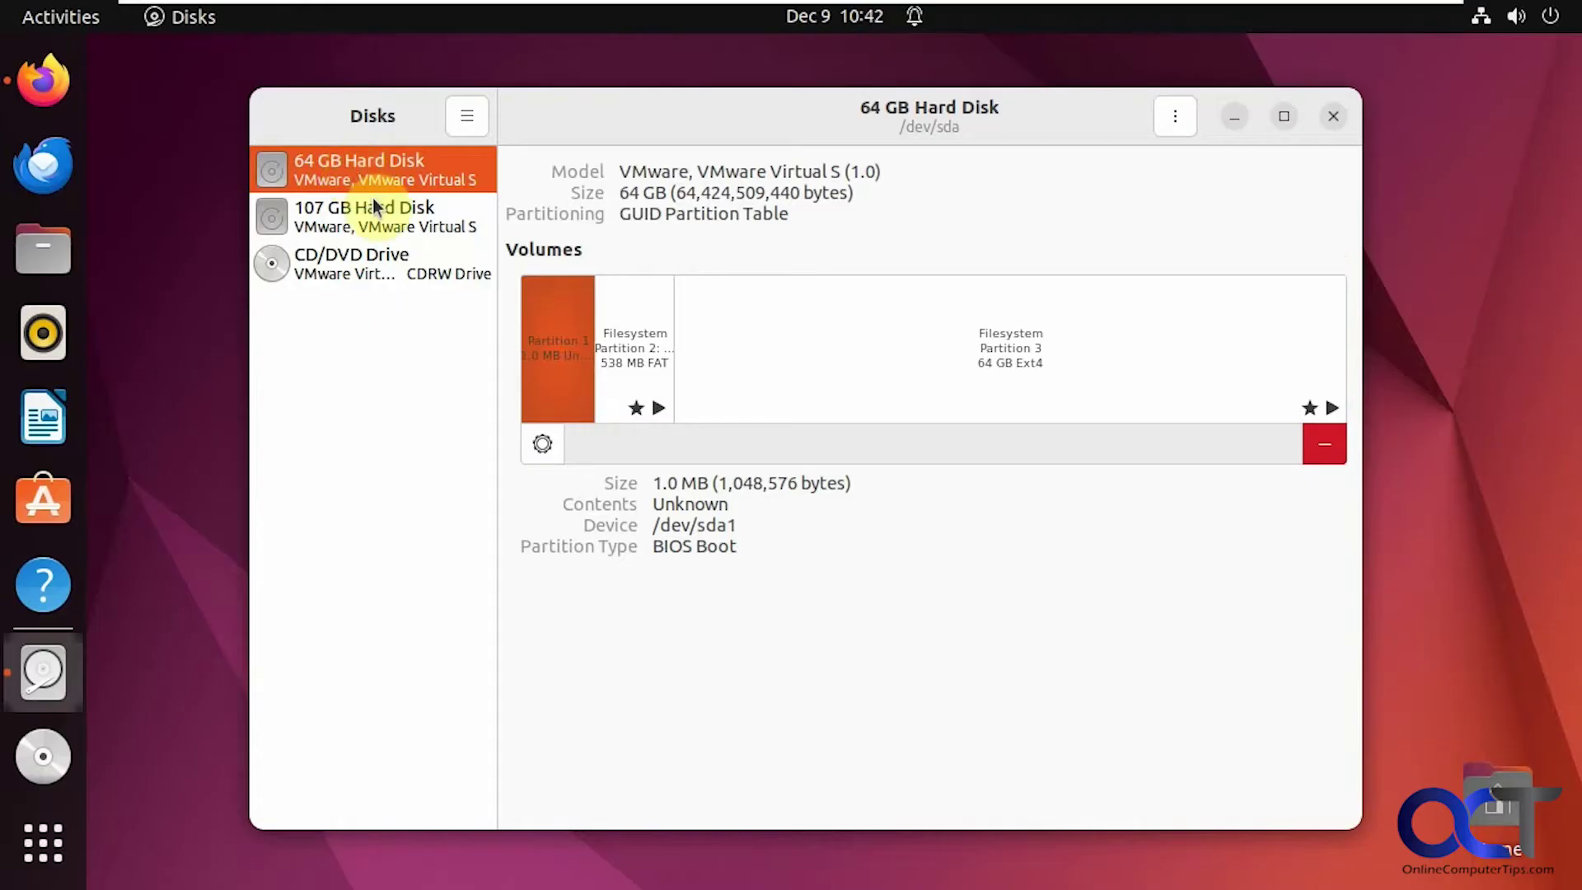
left_click(375, 227)
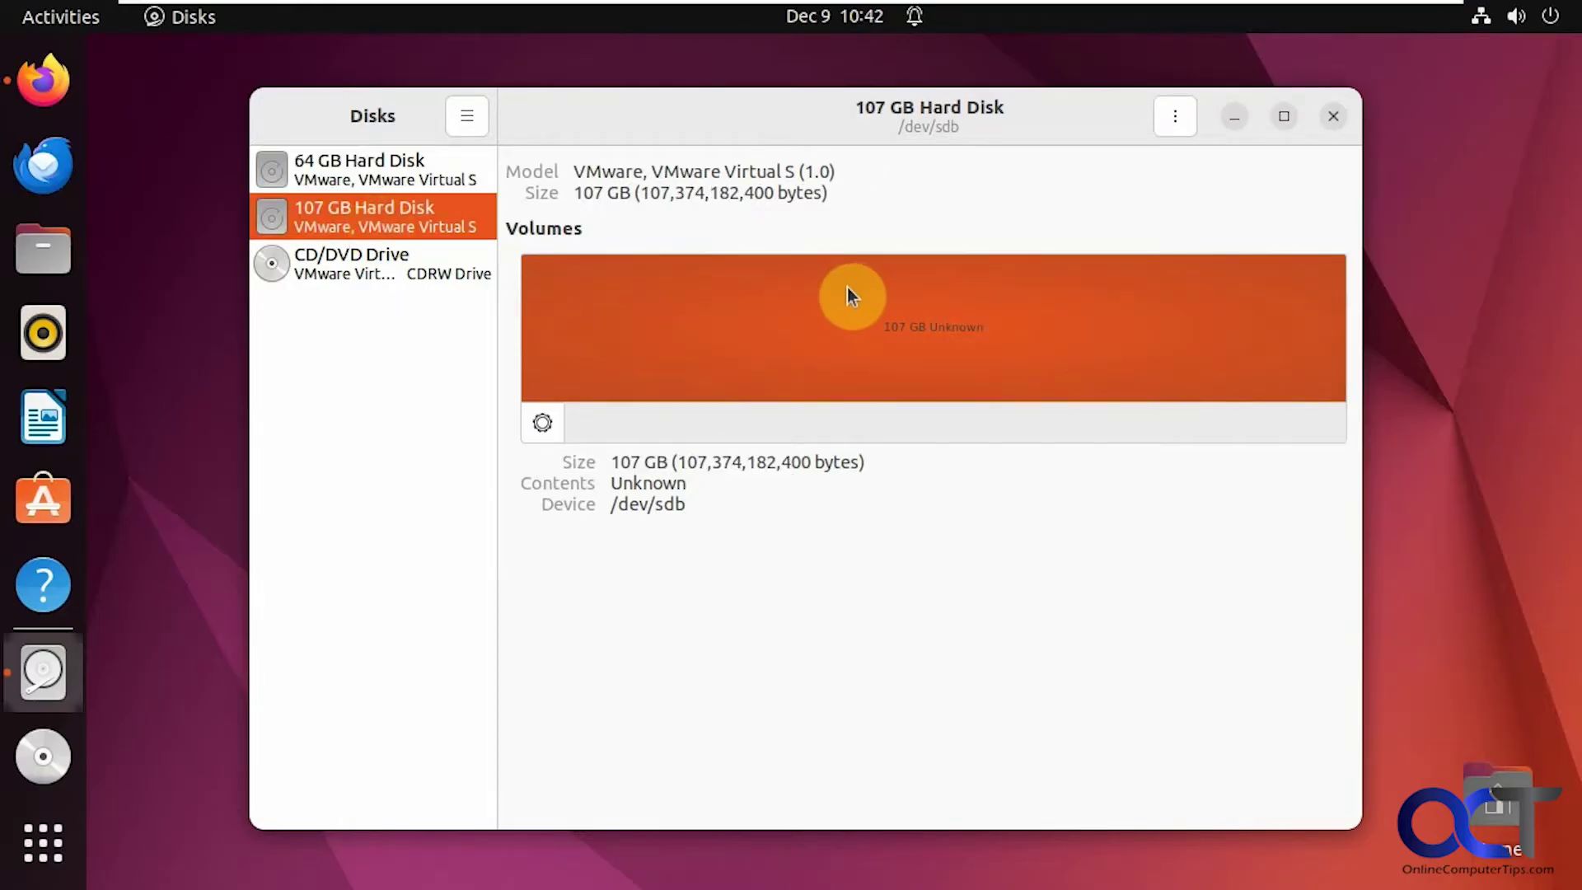
left_click(56, 90)
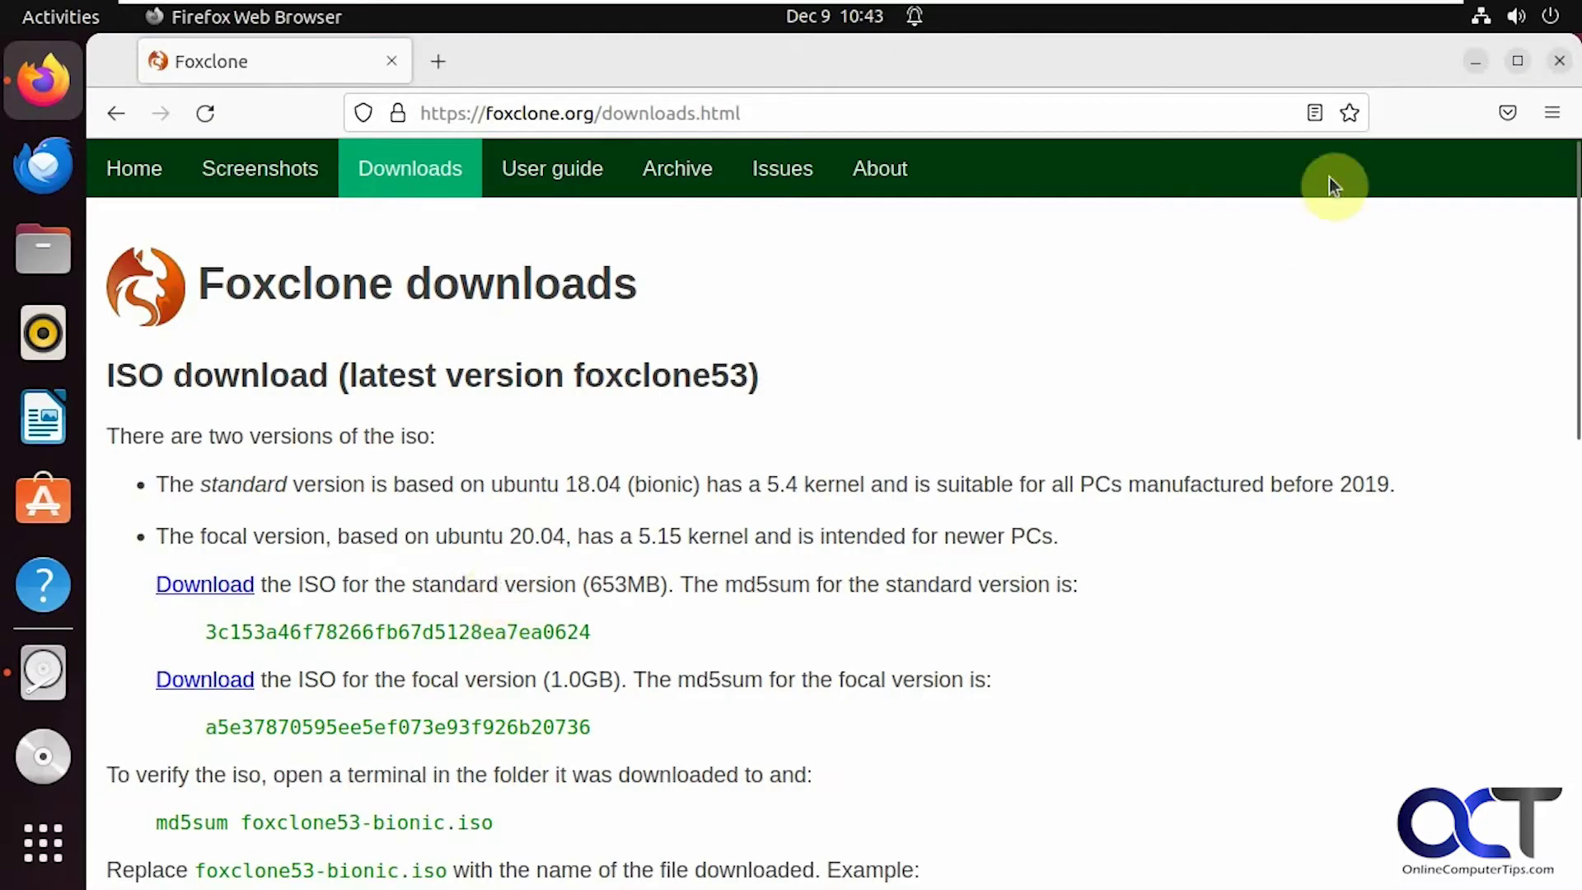
Step: Minimize Firefox to return to Disks showing the empty 107 GB /dev/sdb
left_click(1471, 63)
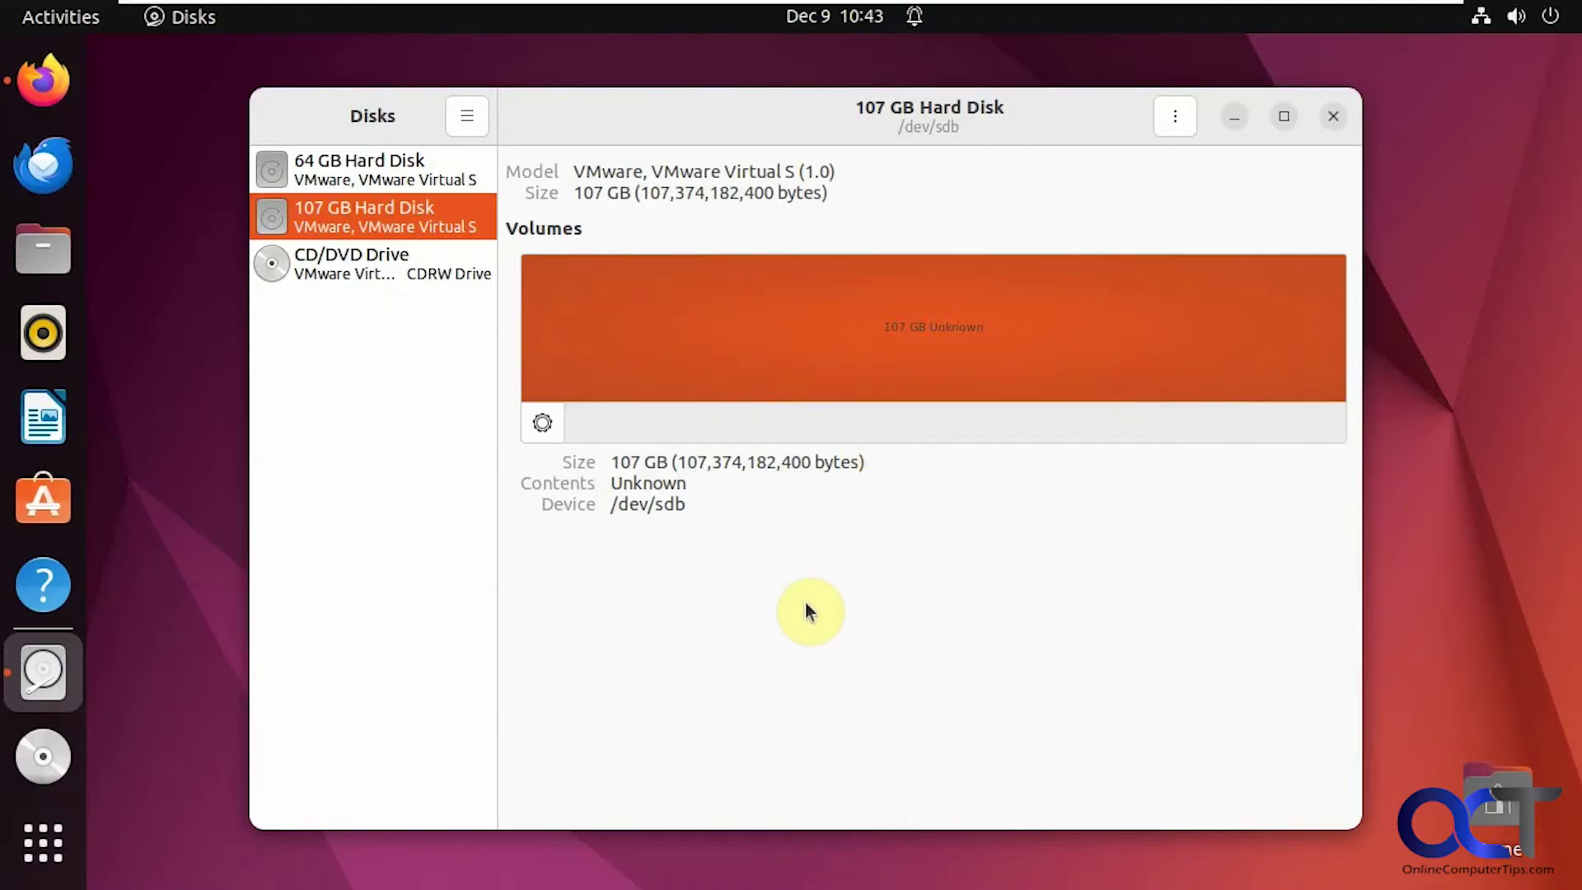
Step: Close Disks and power off the computer to boot into the Foxclone live desktop
left_click(1333, 116)
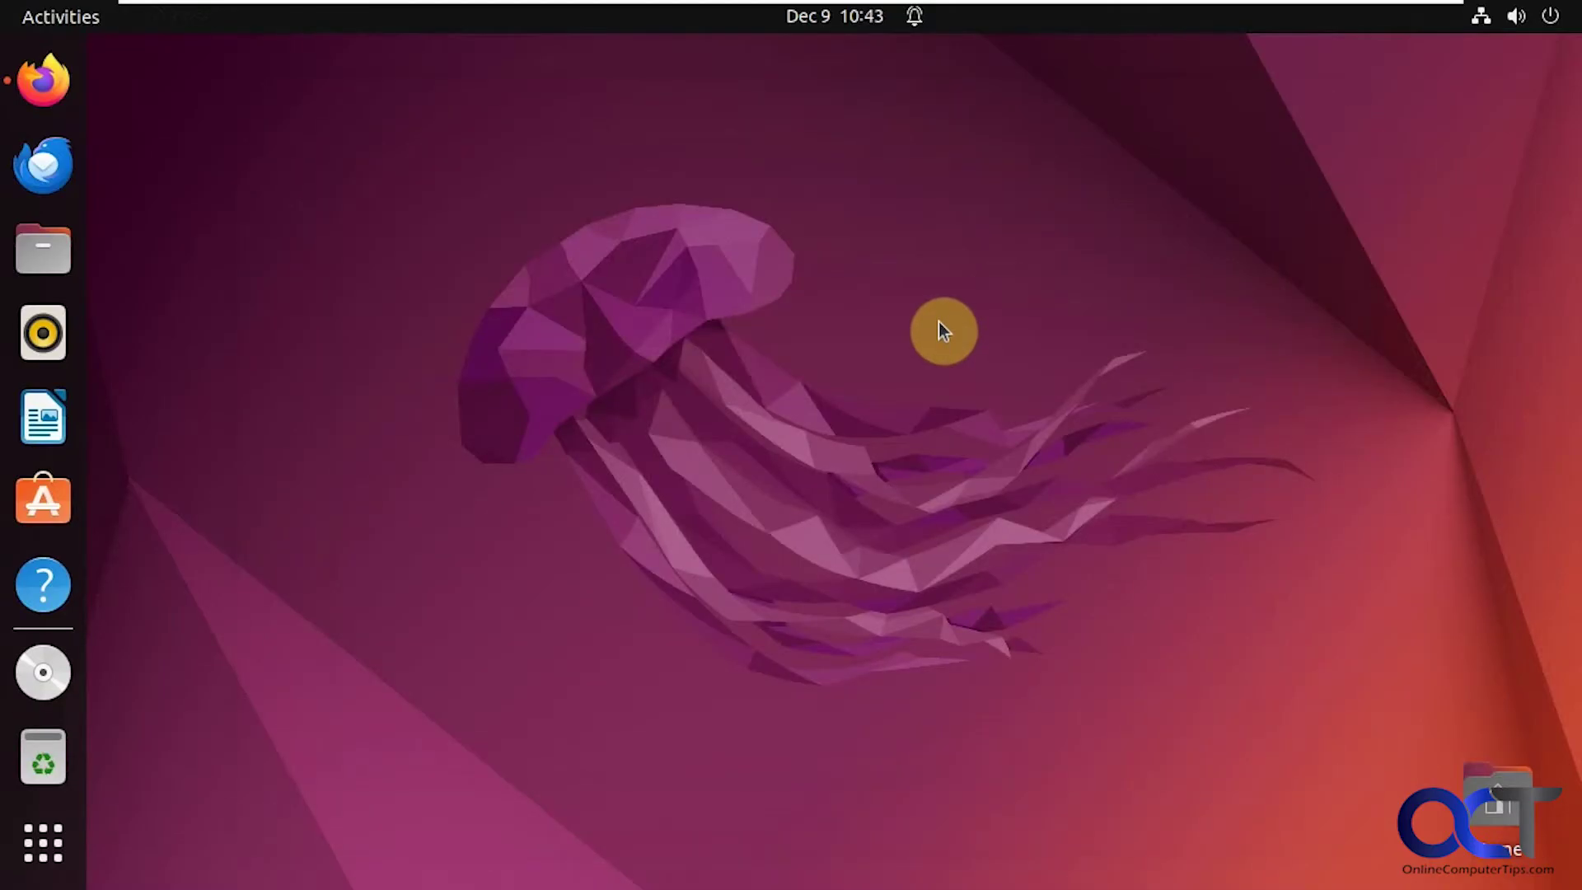
left_click(1551, 16)
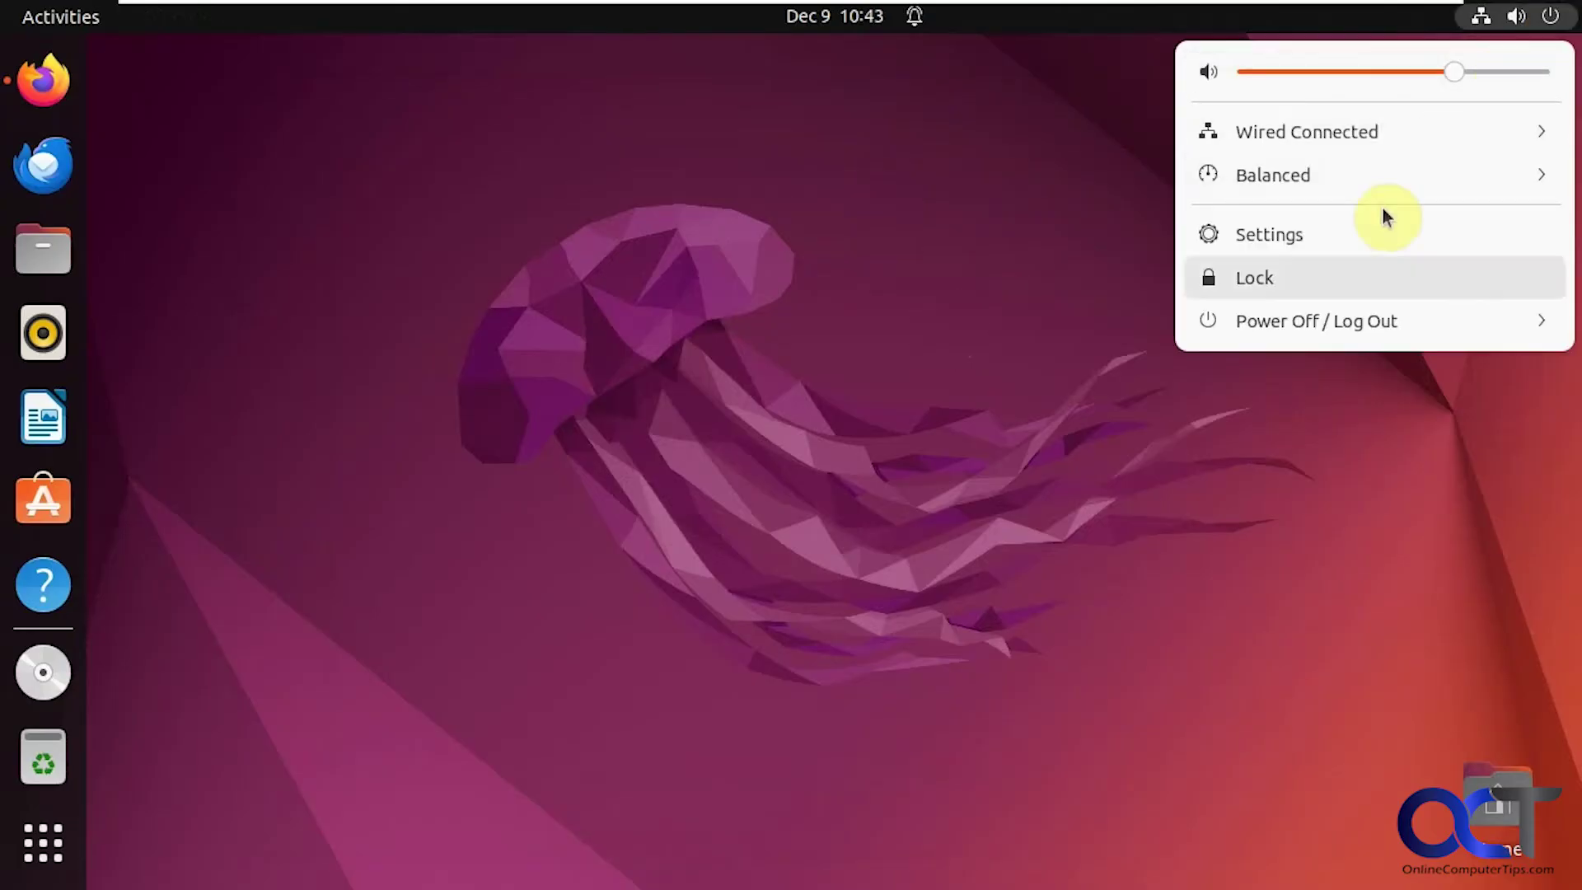
left_click(1346, 306)
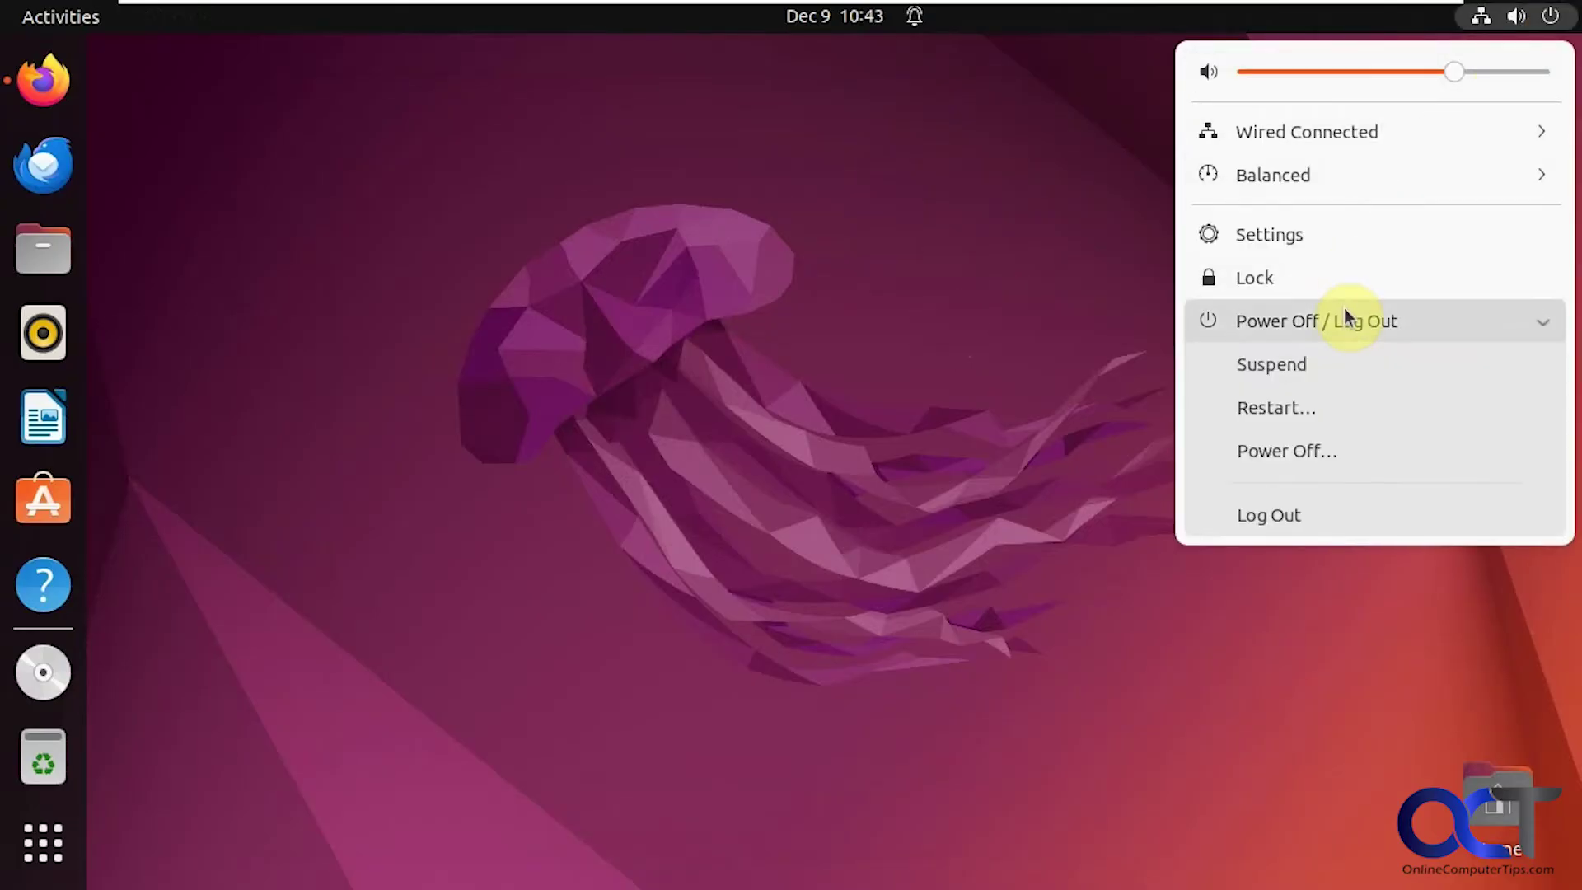
left_click(1312, 452)
left_click(972, 517)
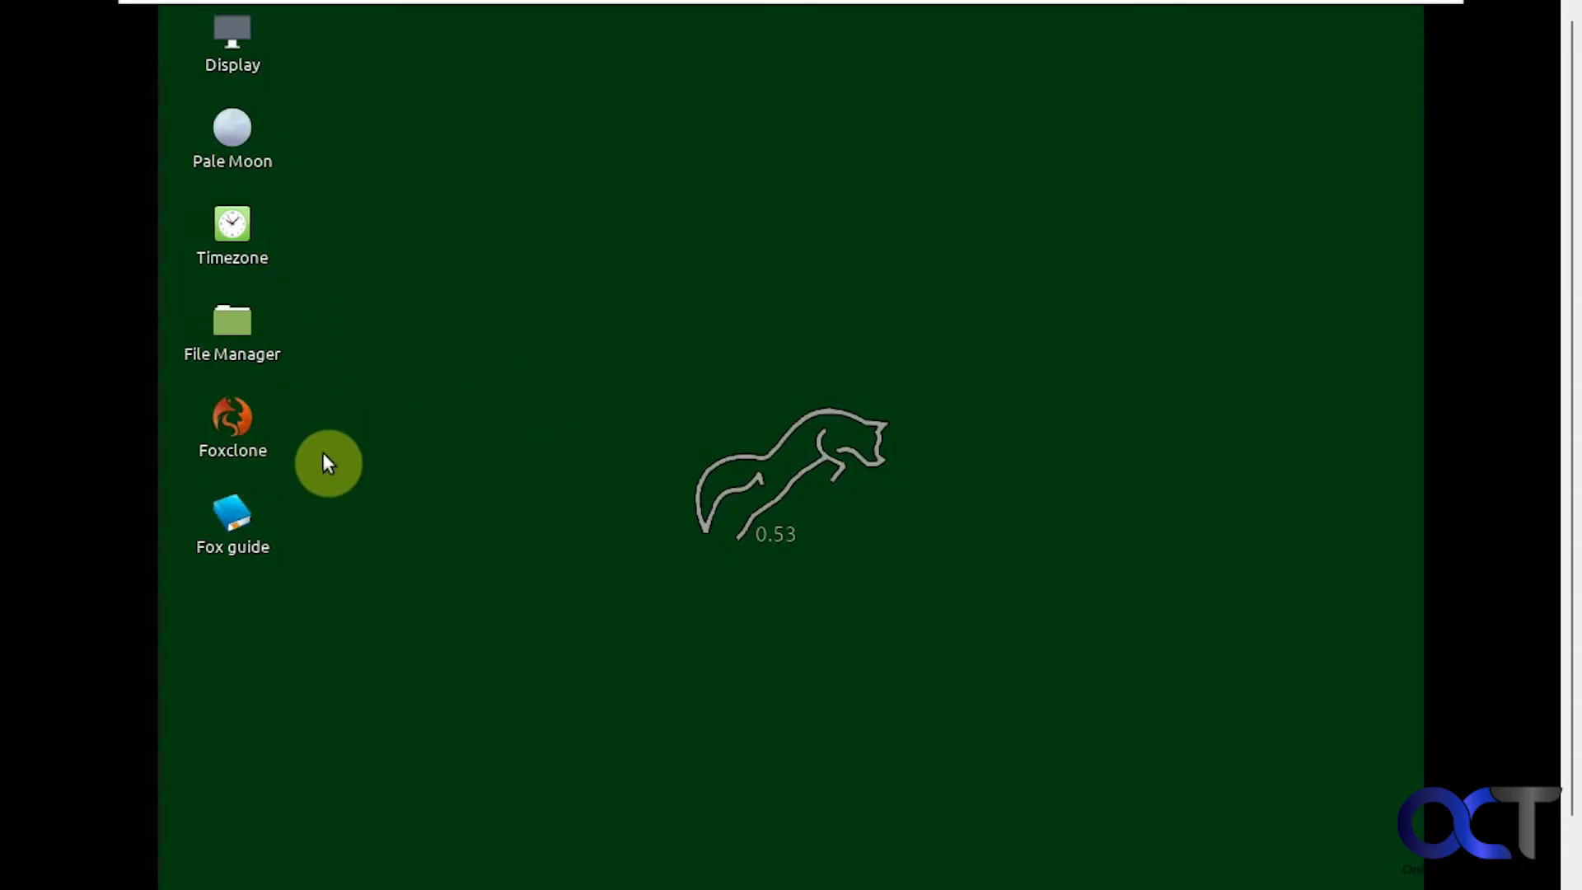
Step: Launch Foxclone and set up a drive-to-drive clone from 64GB sda to 107GB sdb
double_click(252, 449)
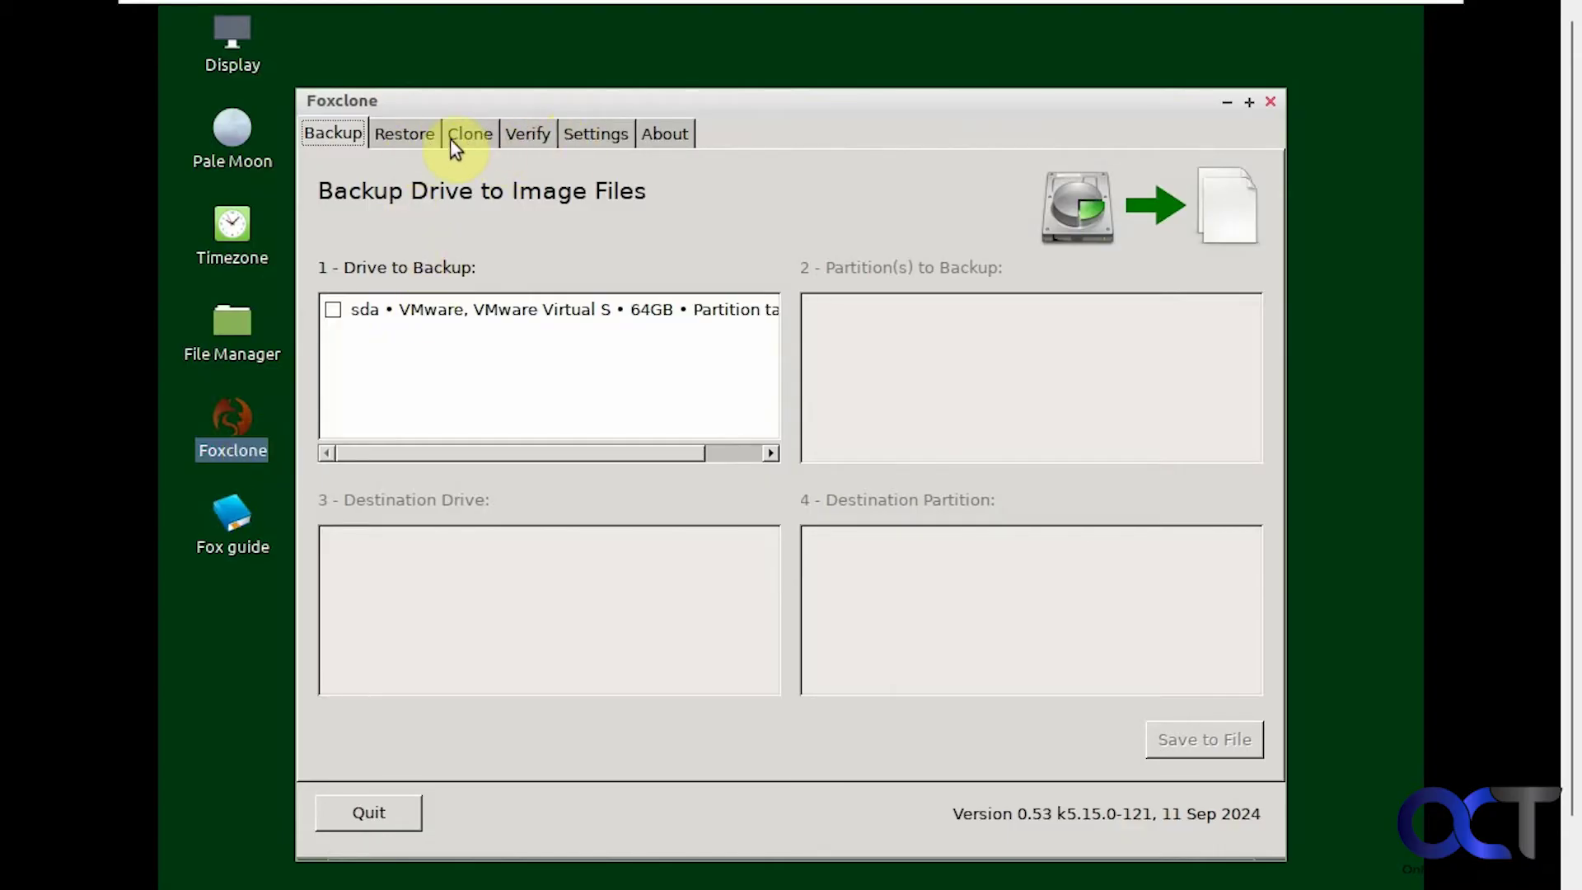
left_click(474, 136)
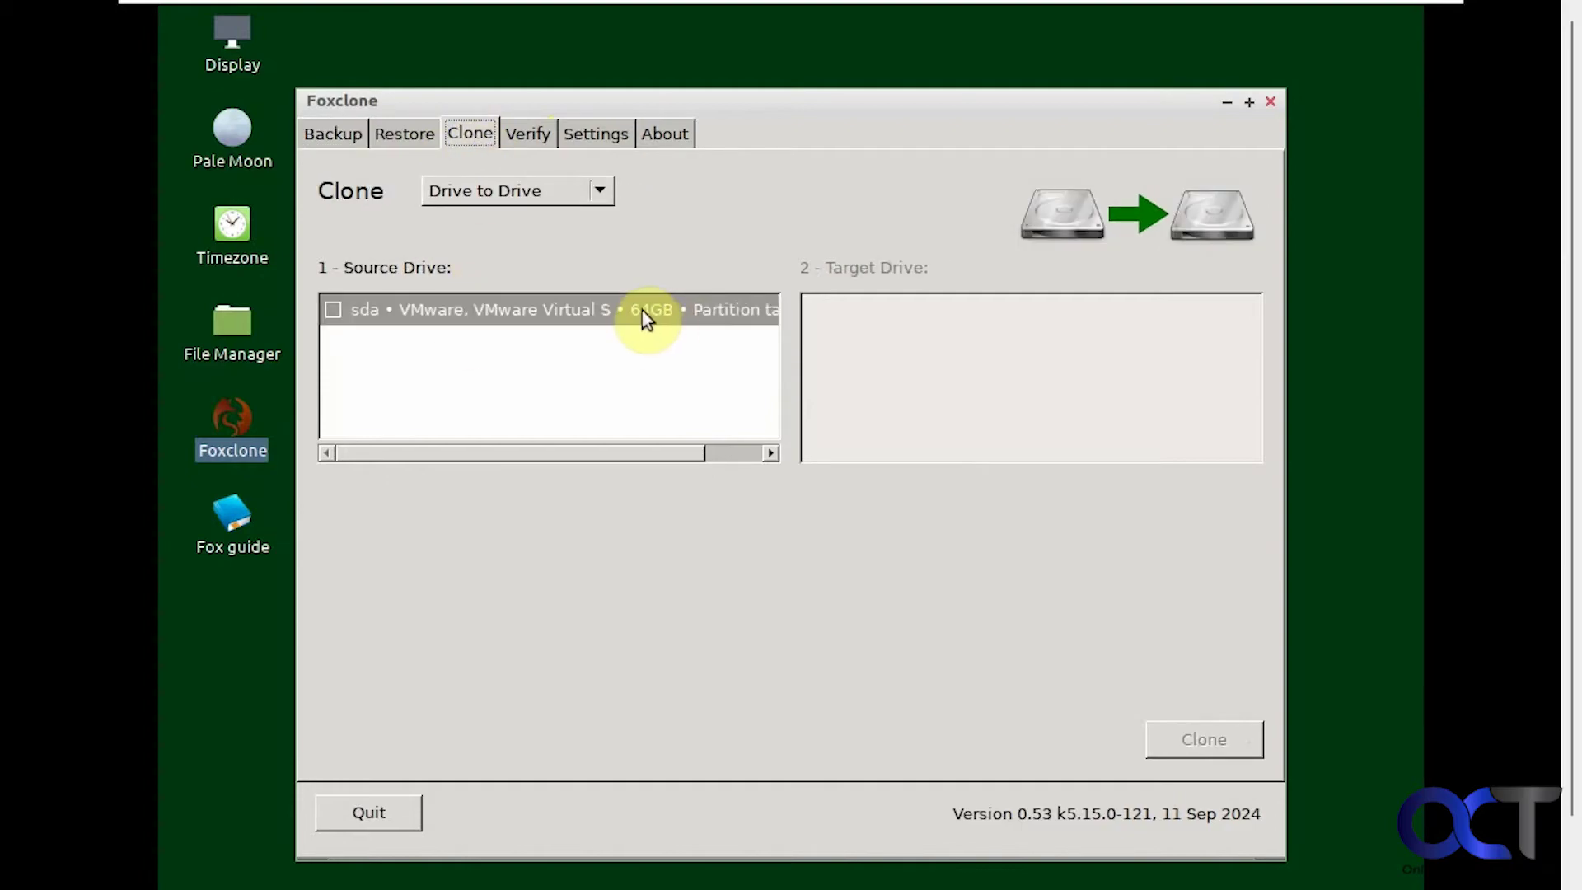
left_click(333, 310)
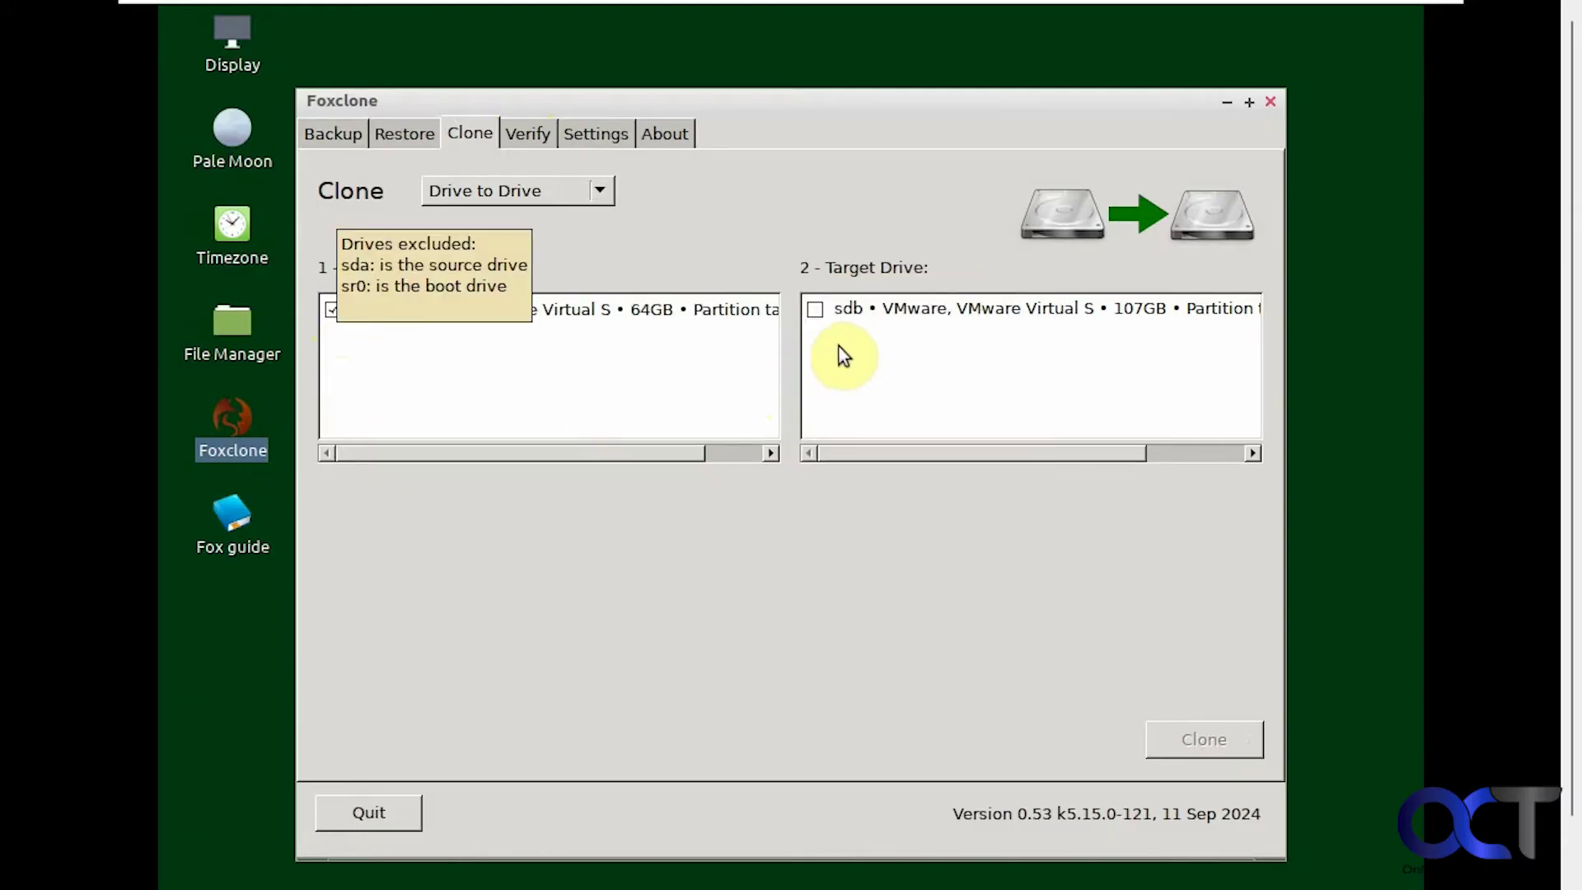
left_click(816, 311)
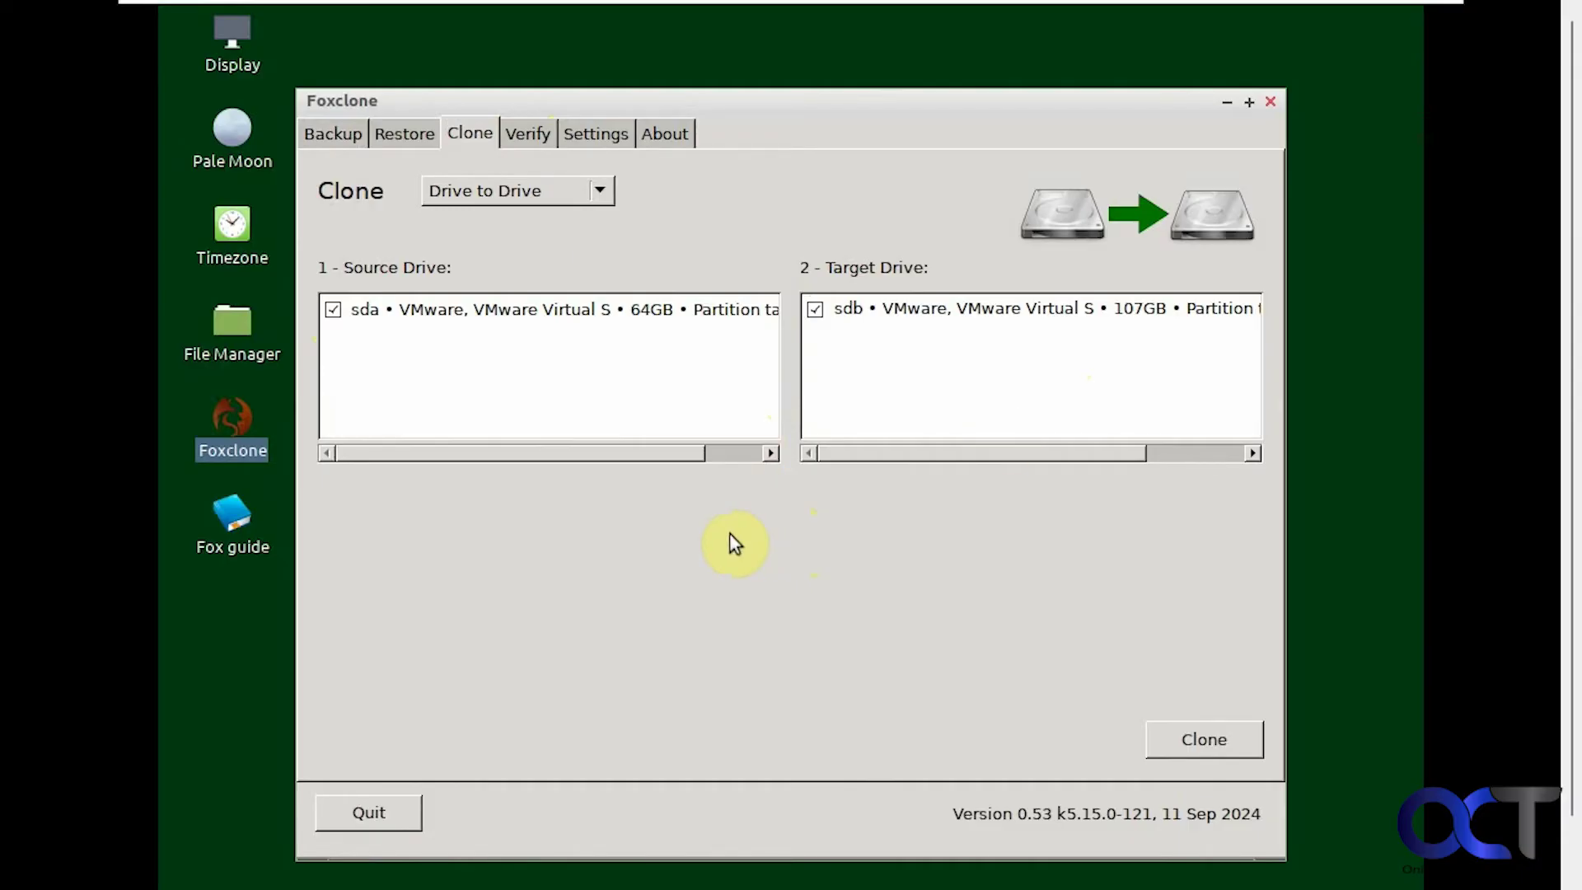
Step: Run the clone of sda onto sdb, confirm the overwrite, and finish once it completes
left_click(1178, 739)
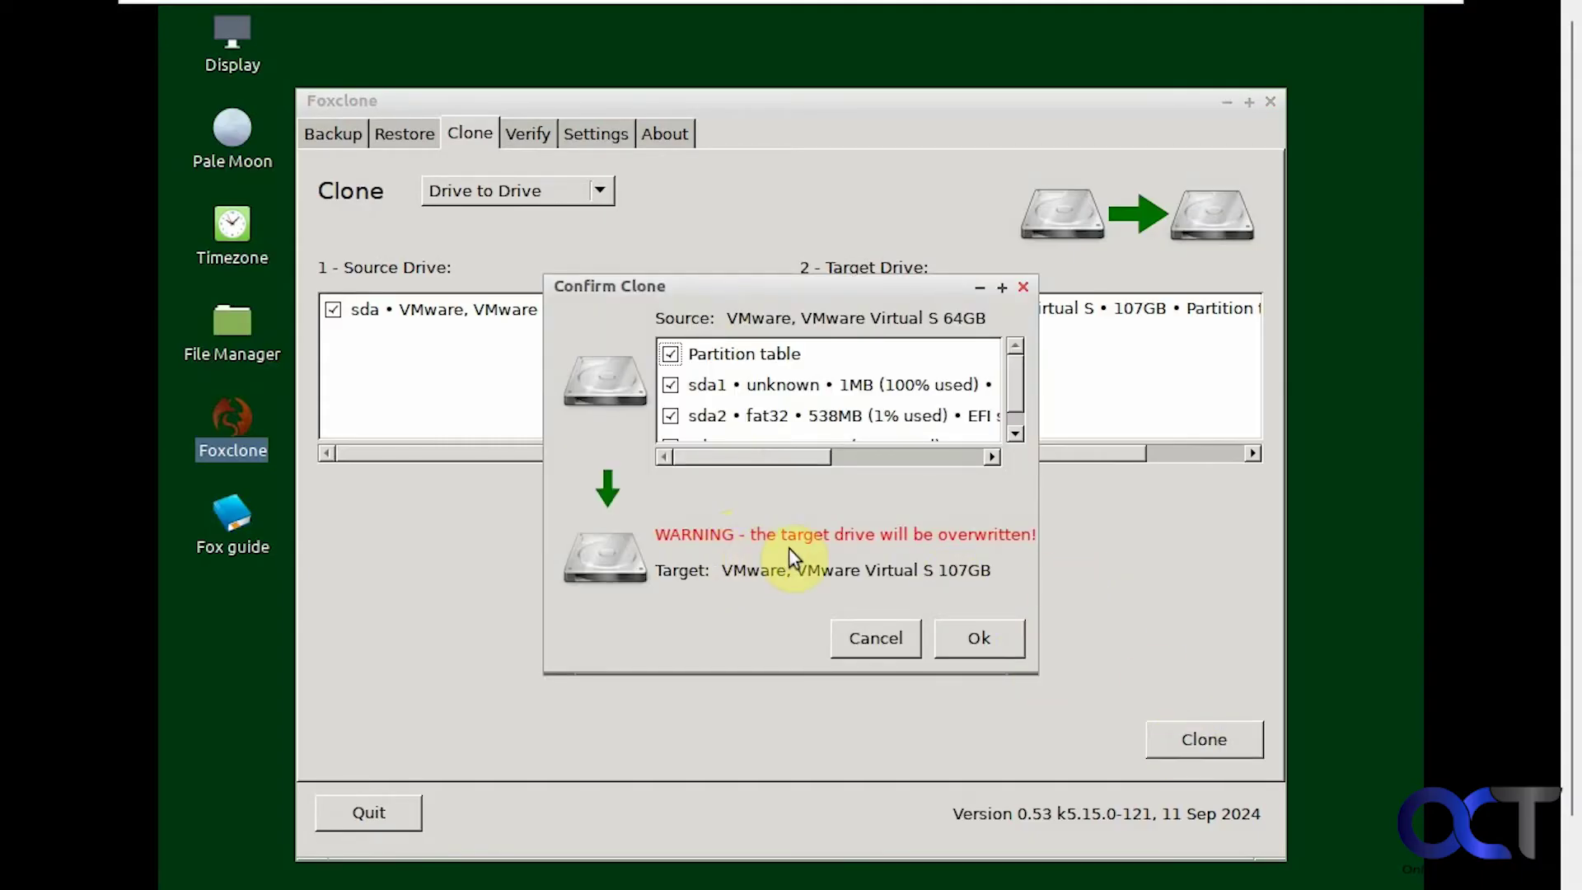
mouse_move(1024, 387)
left_mouse_down()
mouse_move(1024, 417)
mouse_move(1021, 380)
left_mouse_up()
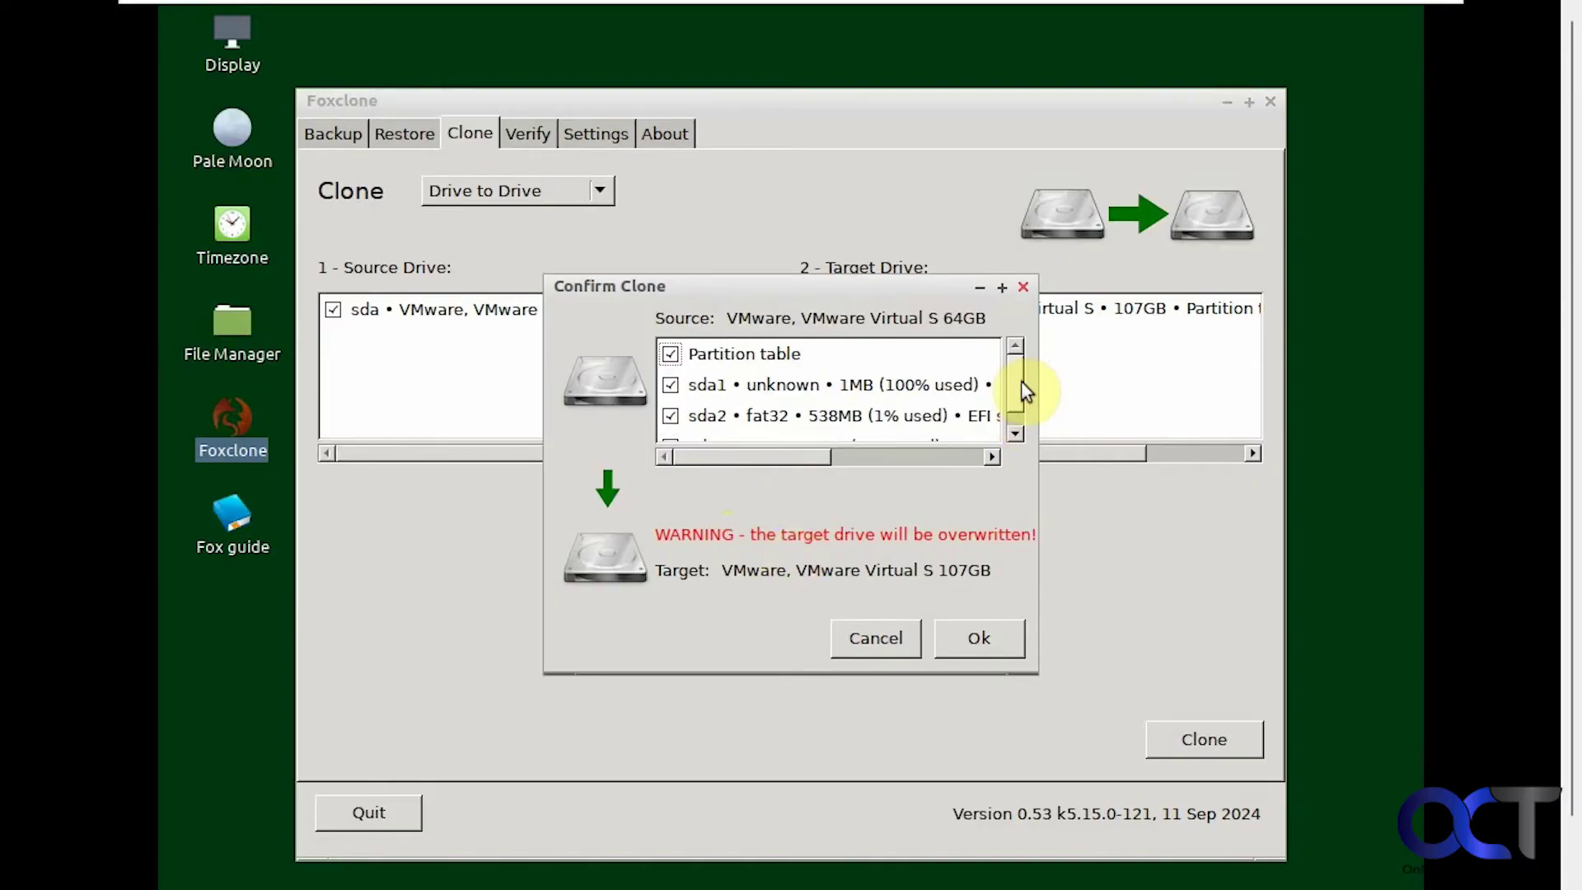
left_click(978, 640)
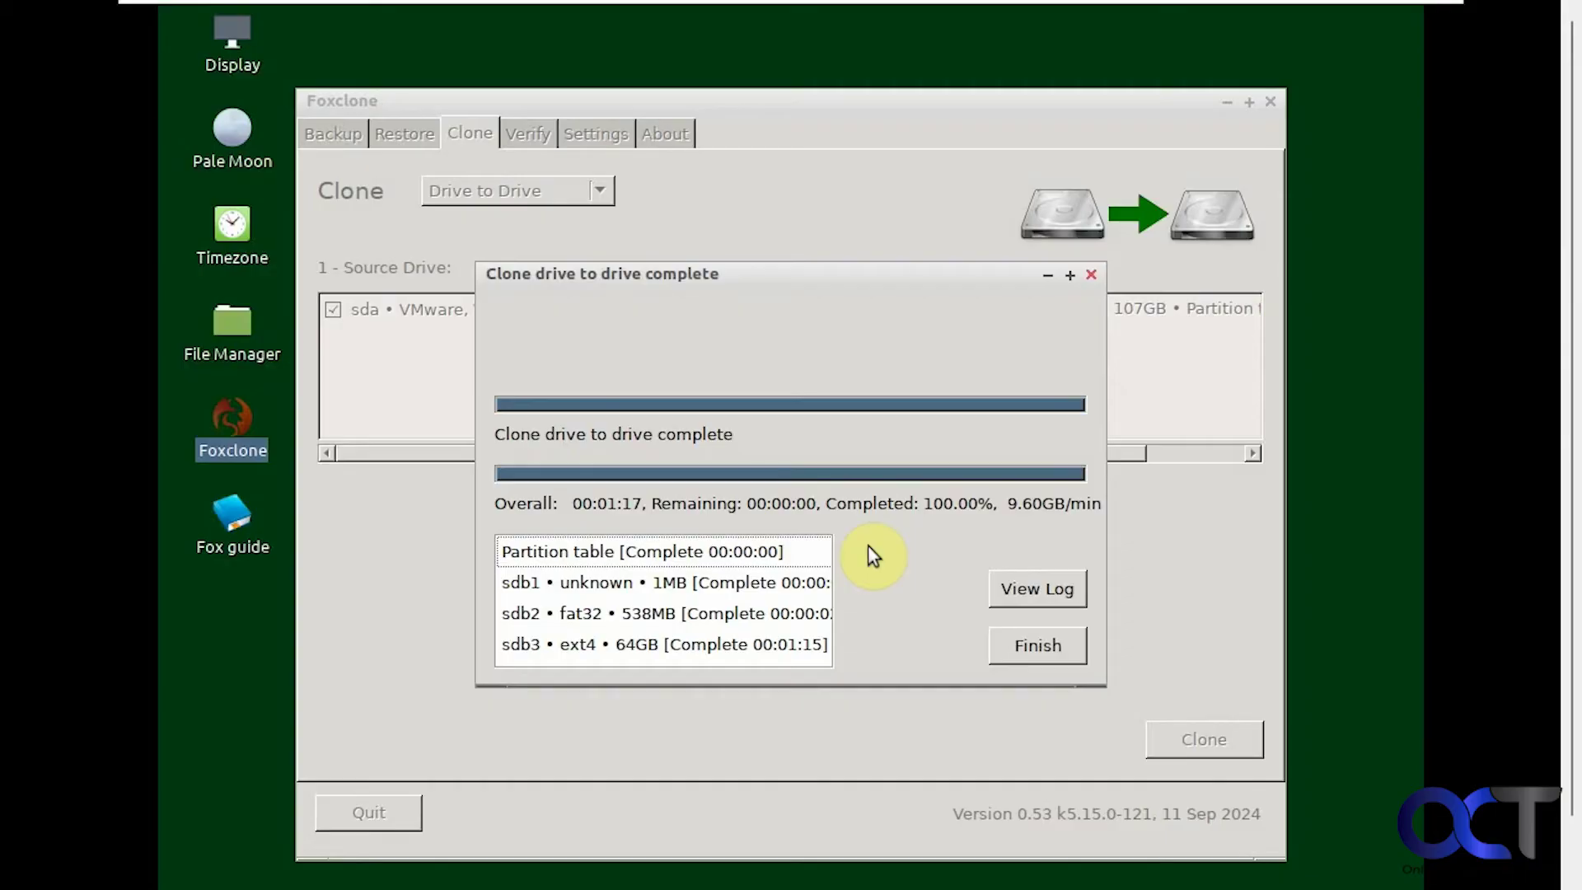
left_click(1036, 647)
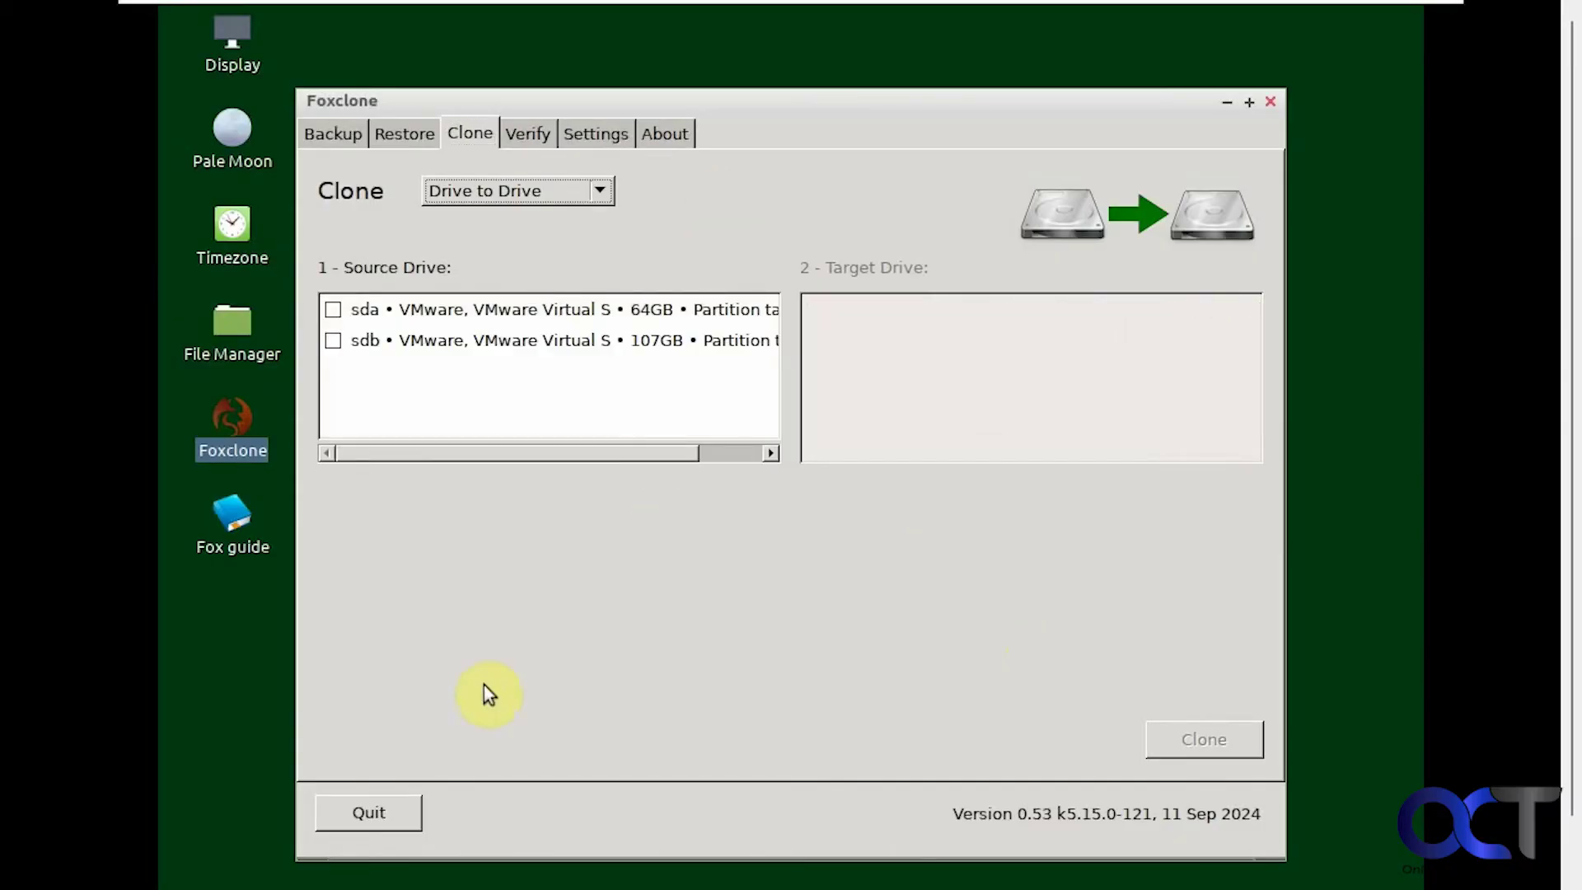
Step: Quit Foxclone and shut down the live system from its main menu
left_click(392, 824)
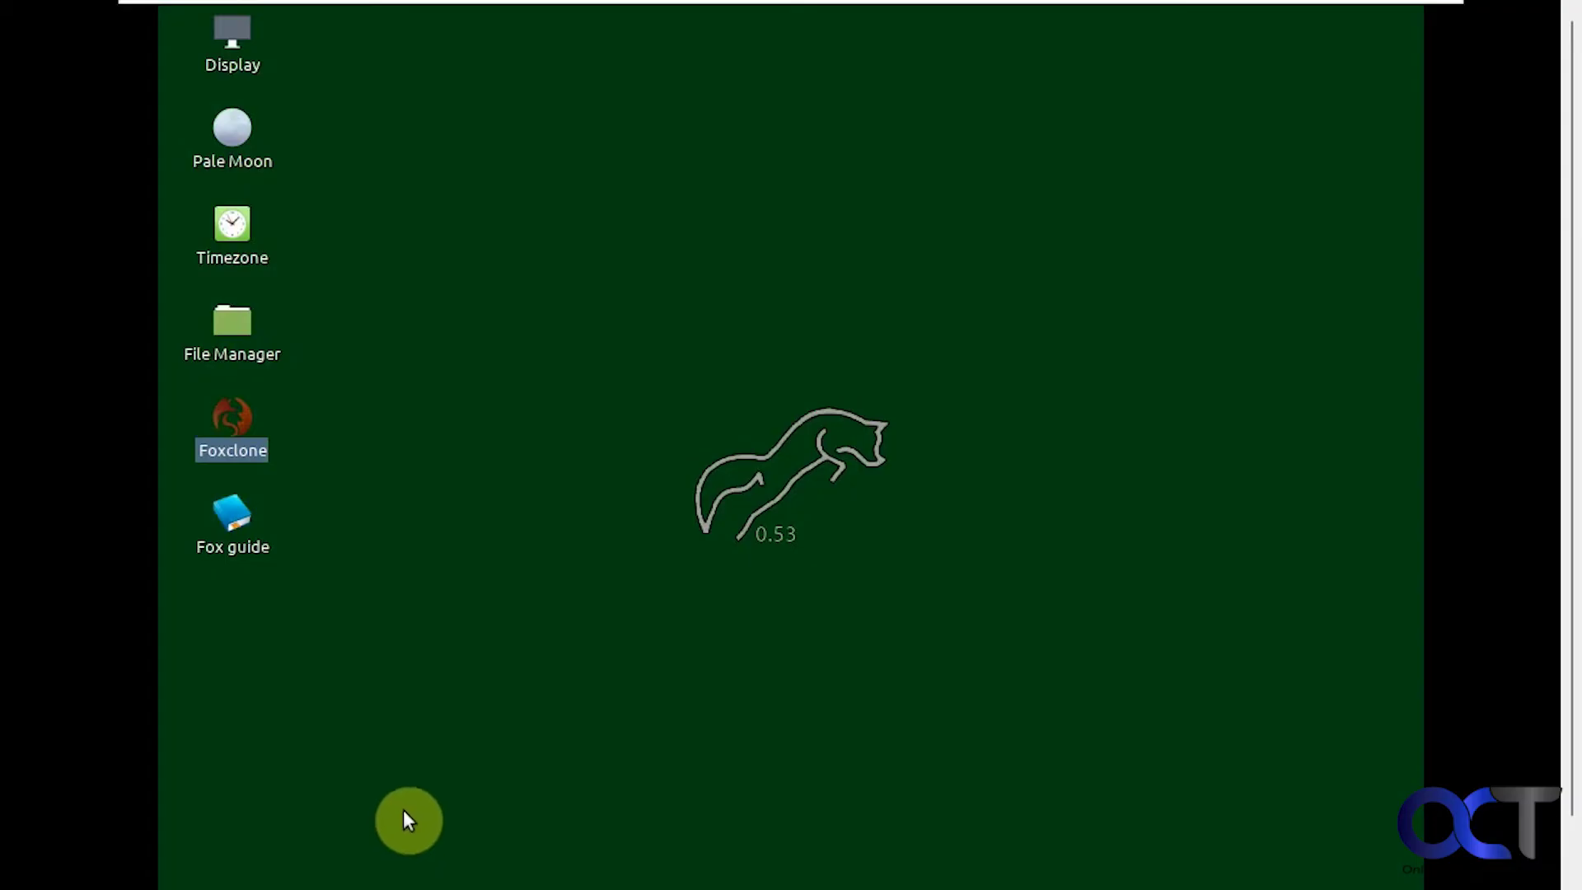
left_click_drag(1568, 593, 1568, 635)
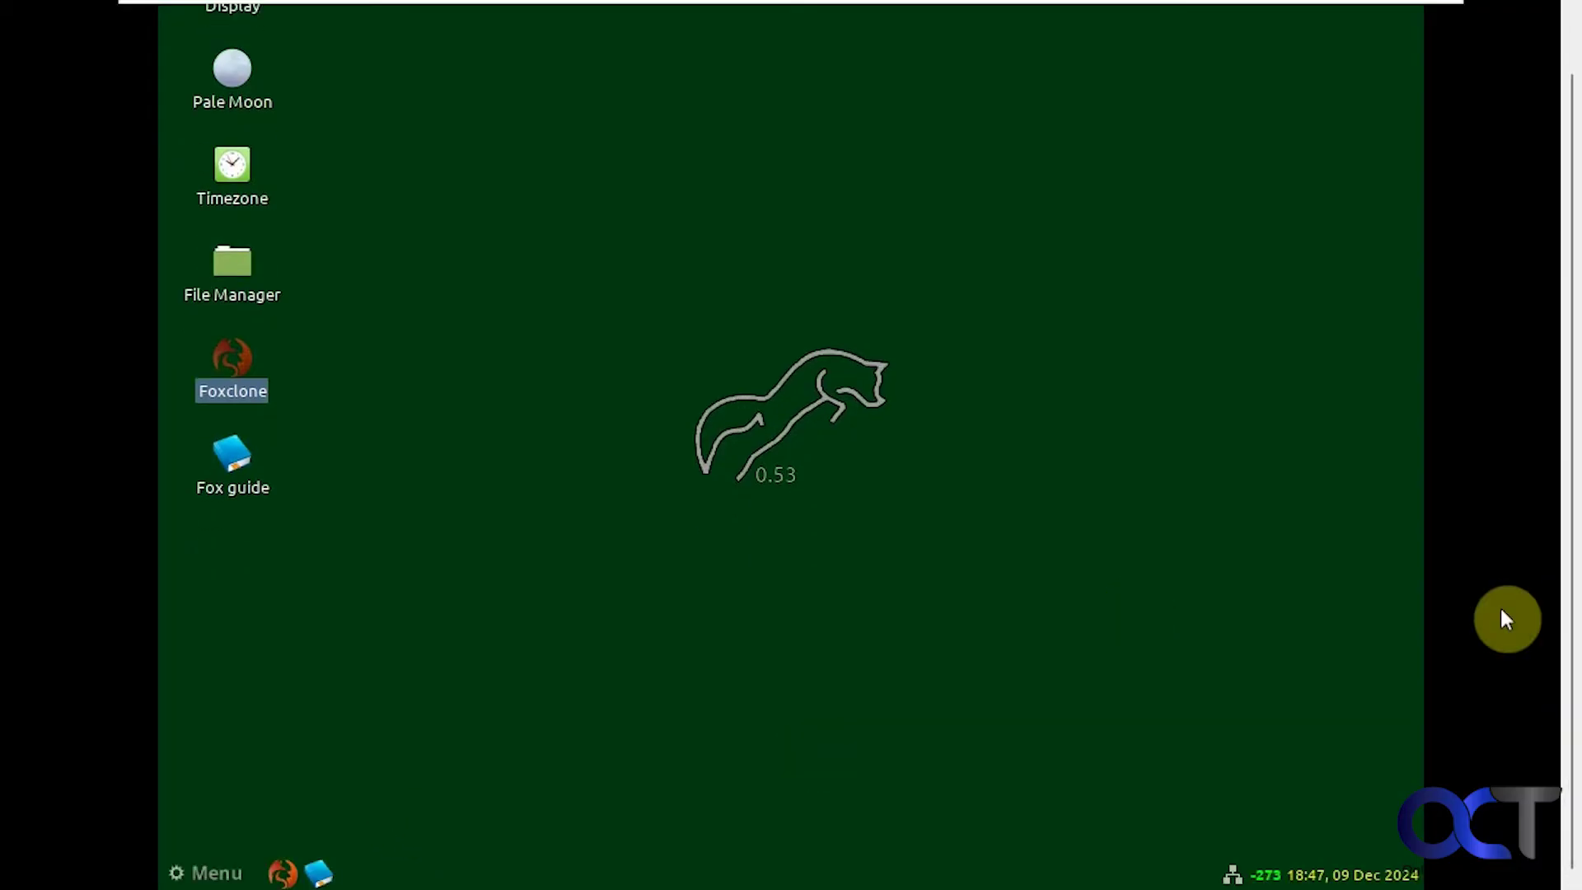
left_click(216, 873)
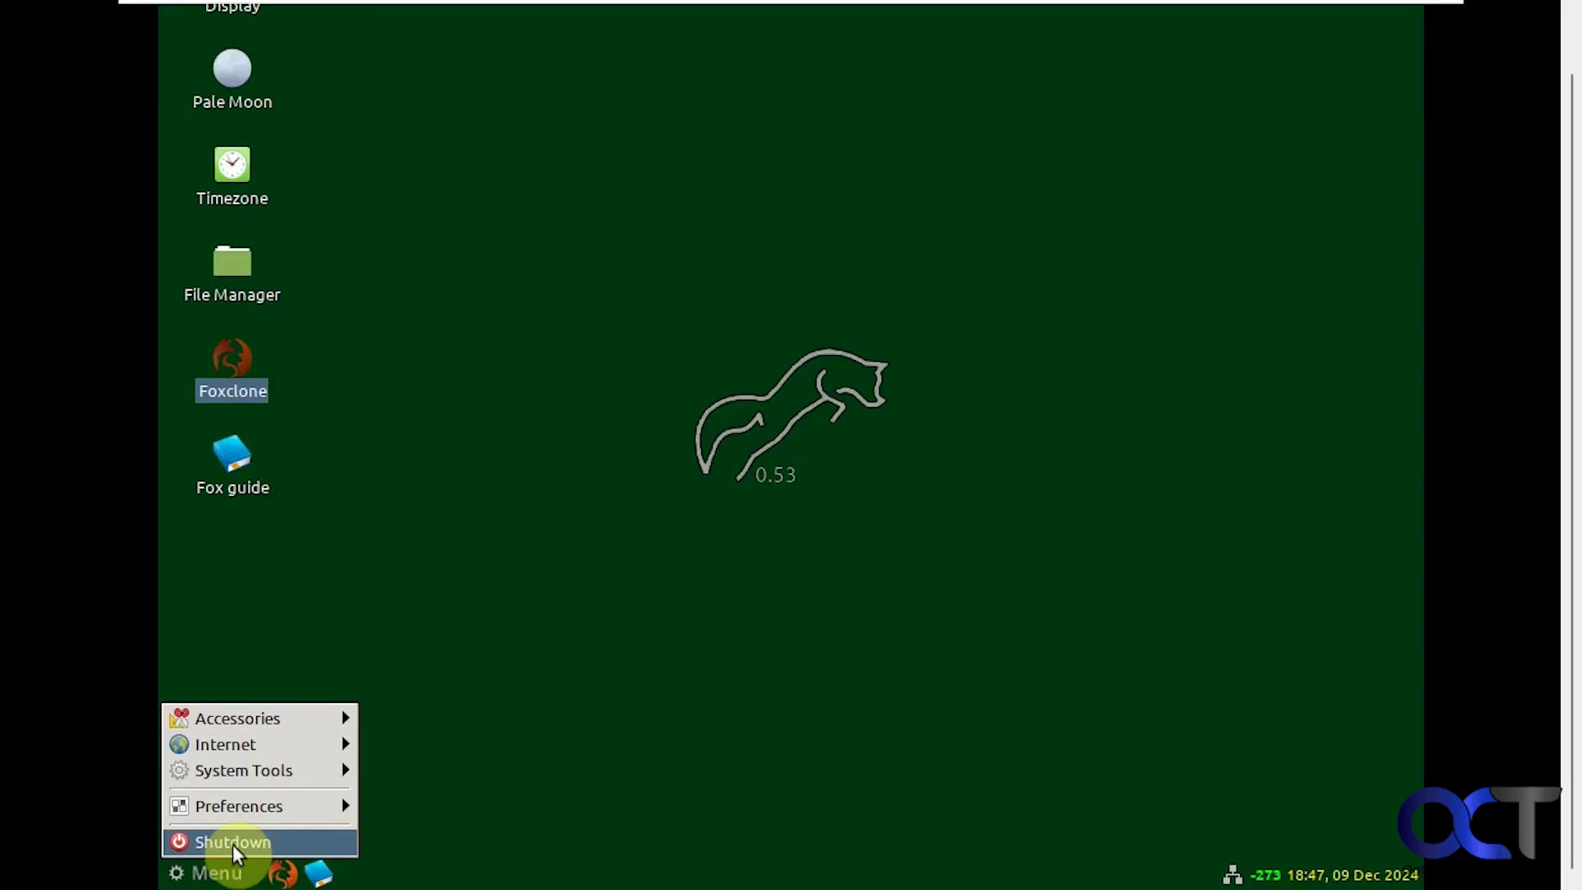
left_click(233, 844)
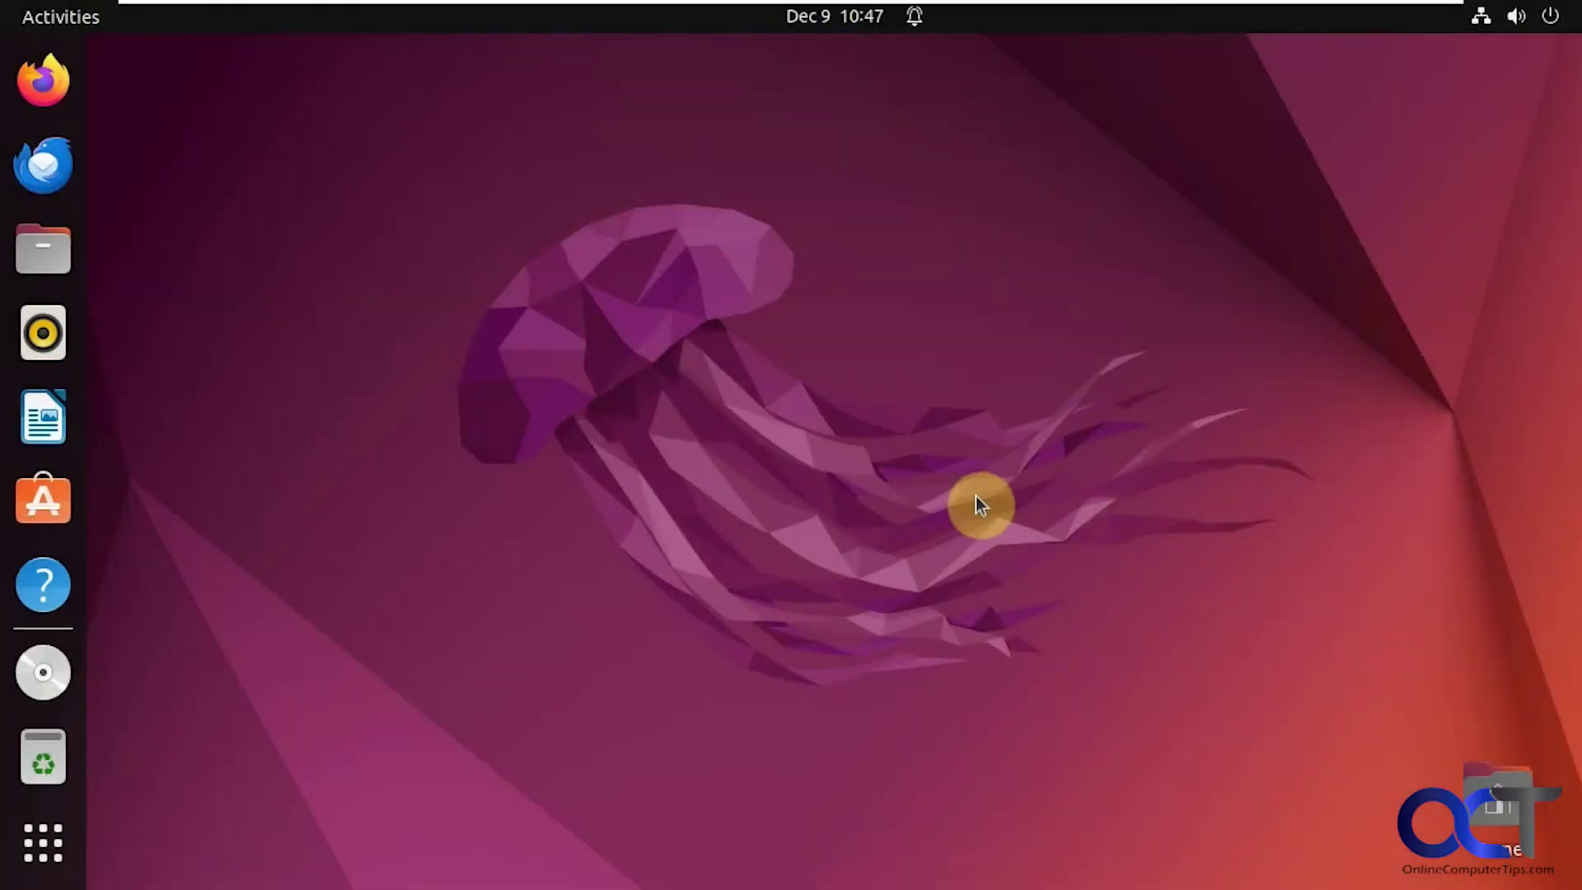
Step: Launch Disks from the Utilities folder in Show Applications
left_click(58, 828)
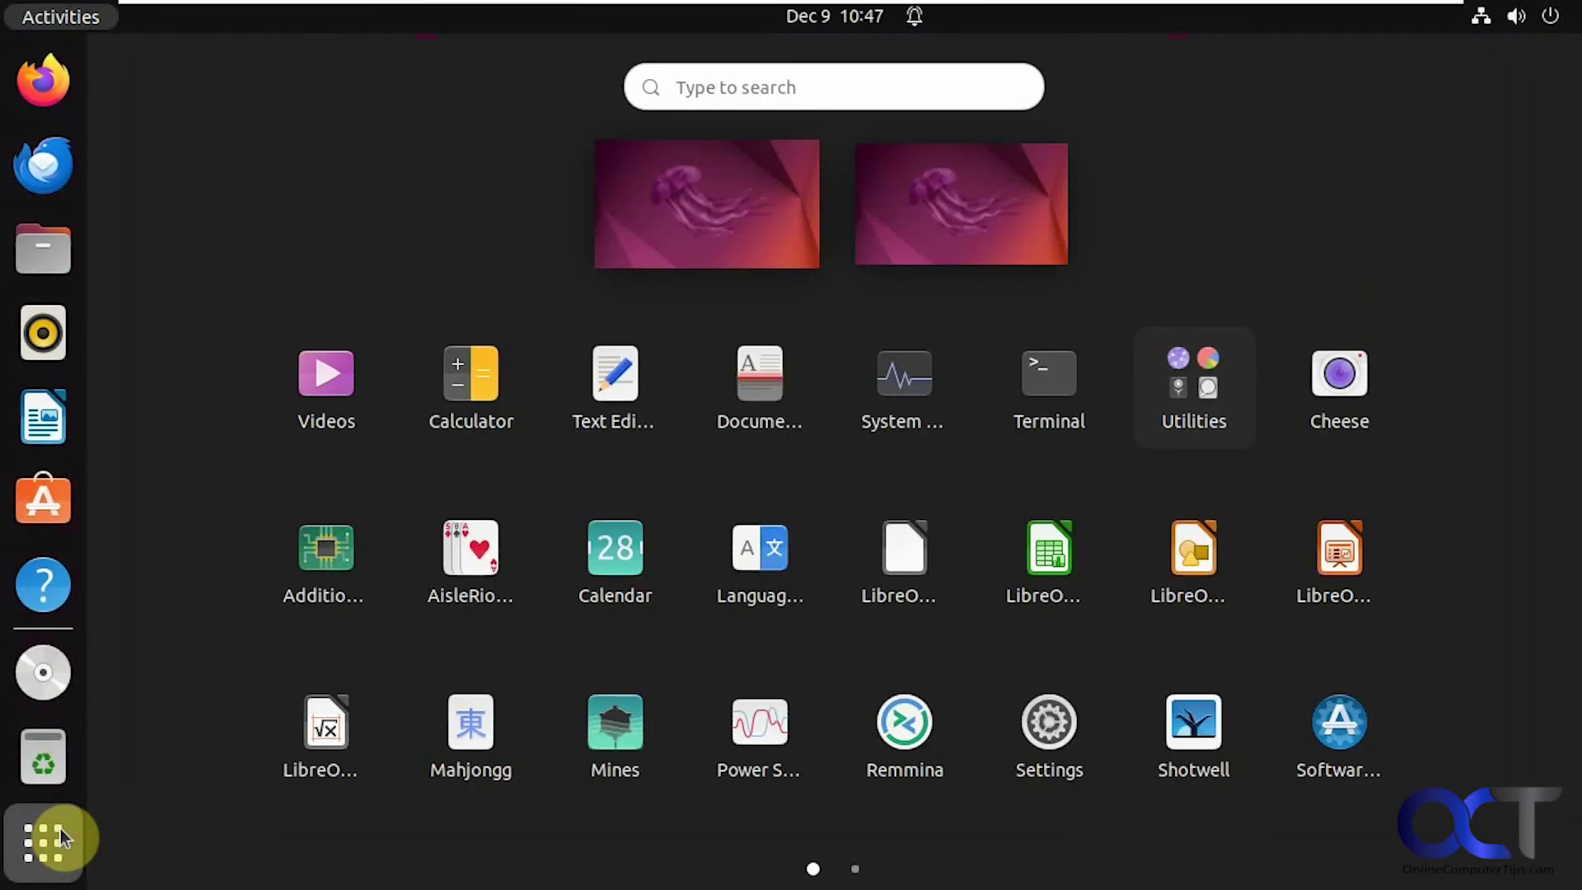
left_click(1164, 407)
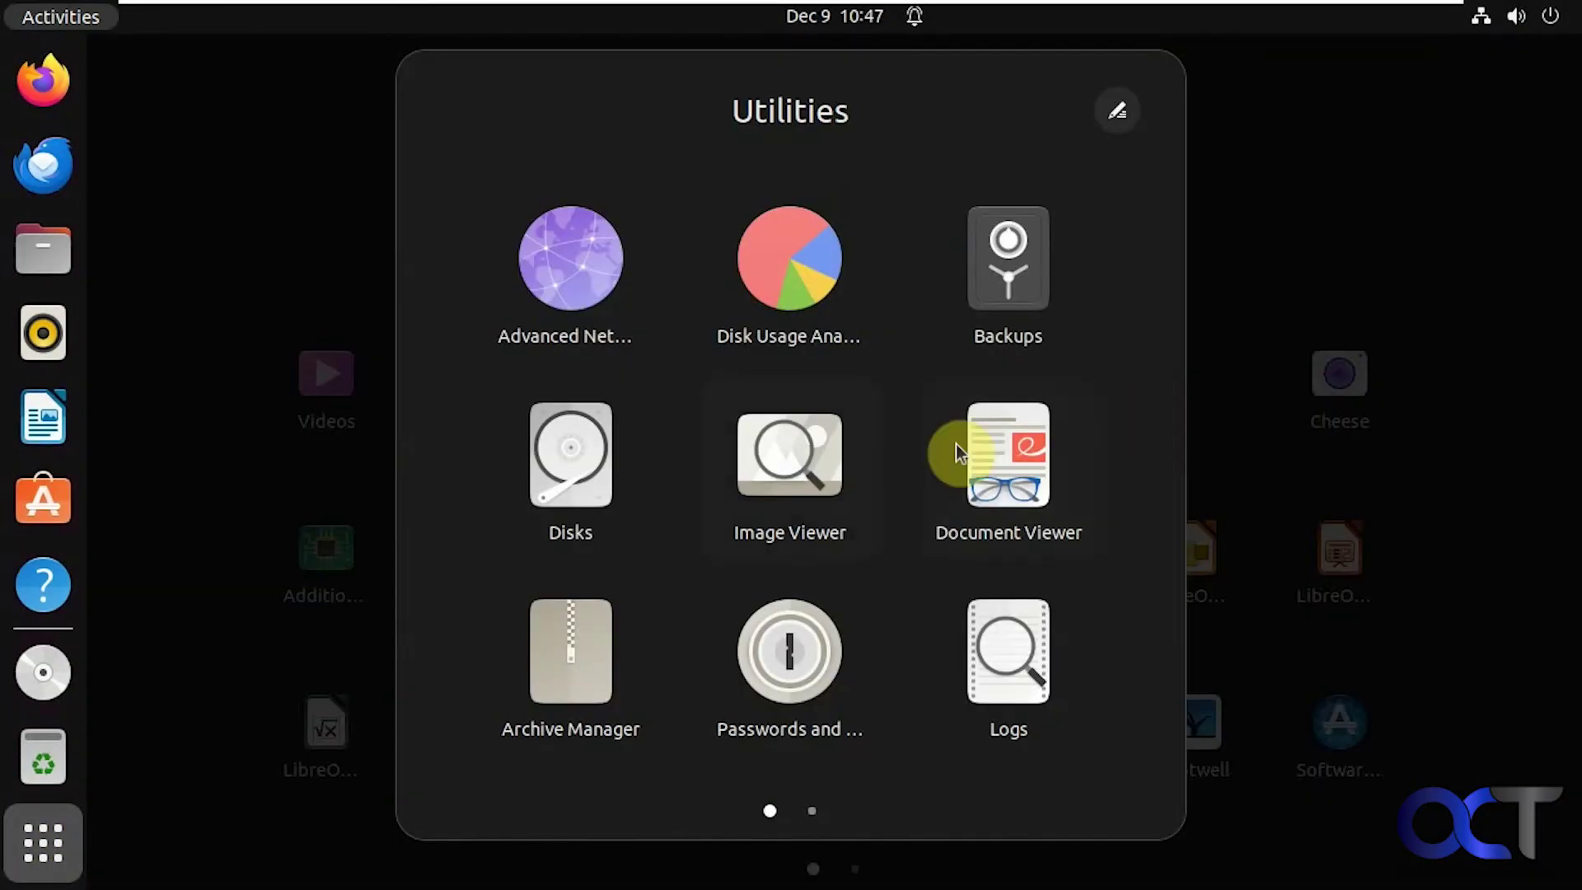
left_click(568, 501)
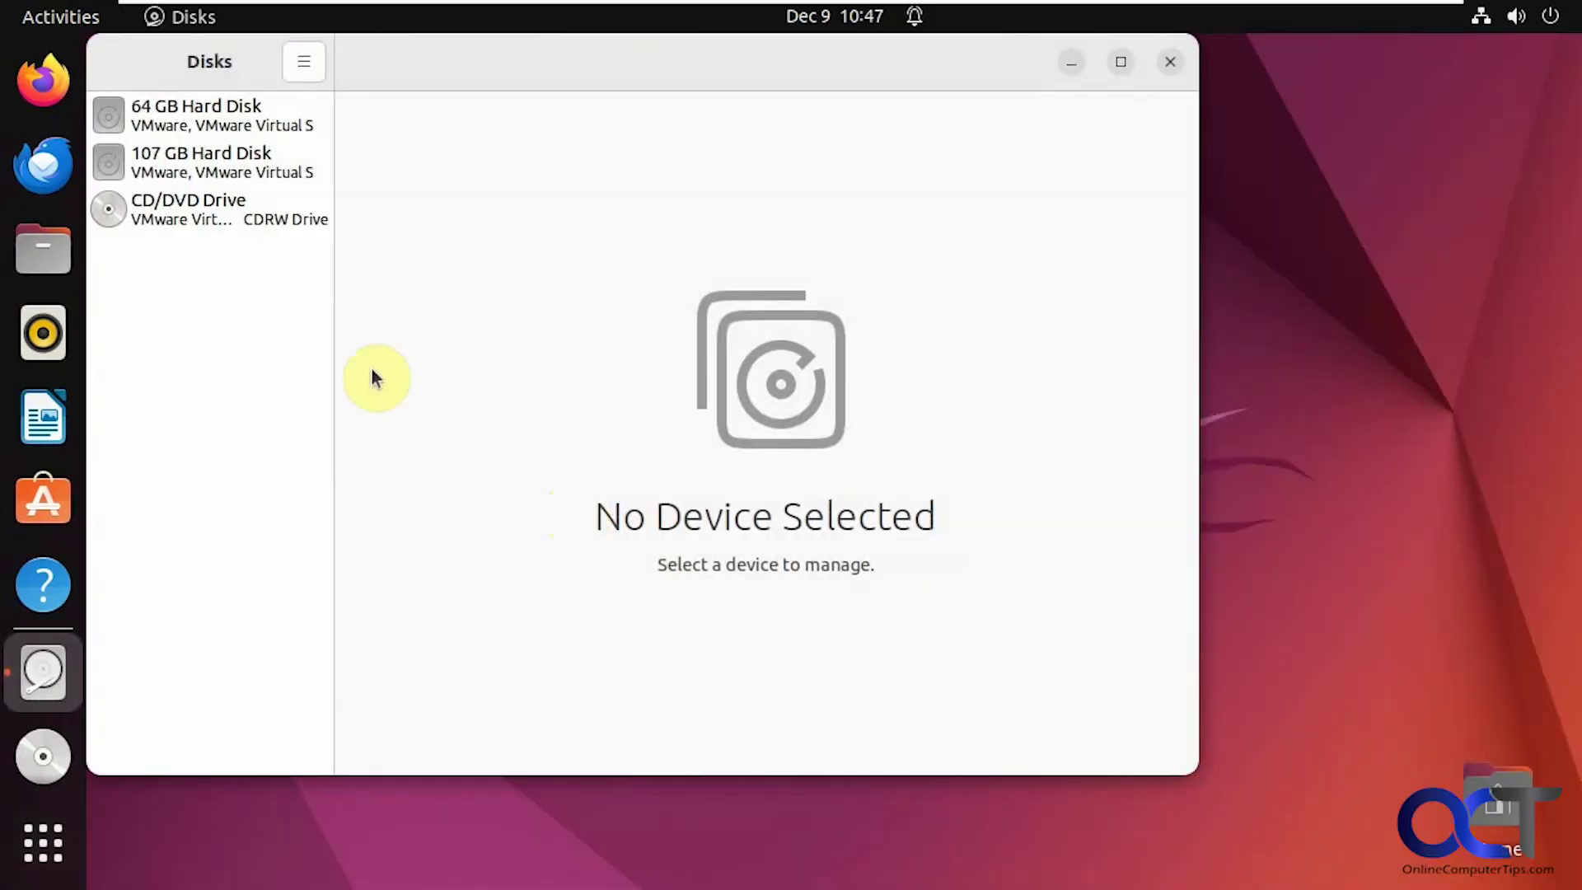
Step: Compare the 64 GB and 107 GB disk layouts, confirming the cloned partitions plus 43 GB free, then close Disks
left_click(264, 169)
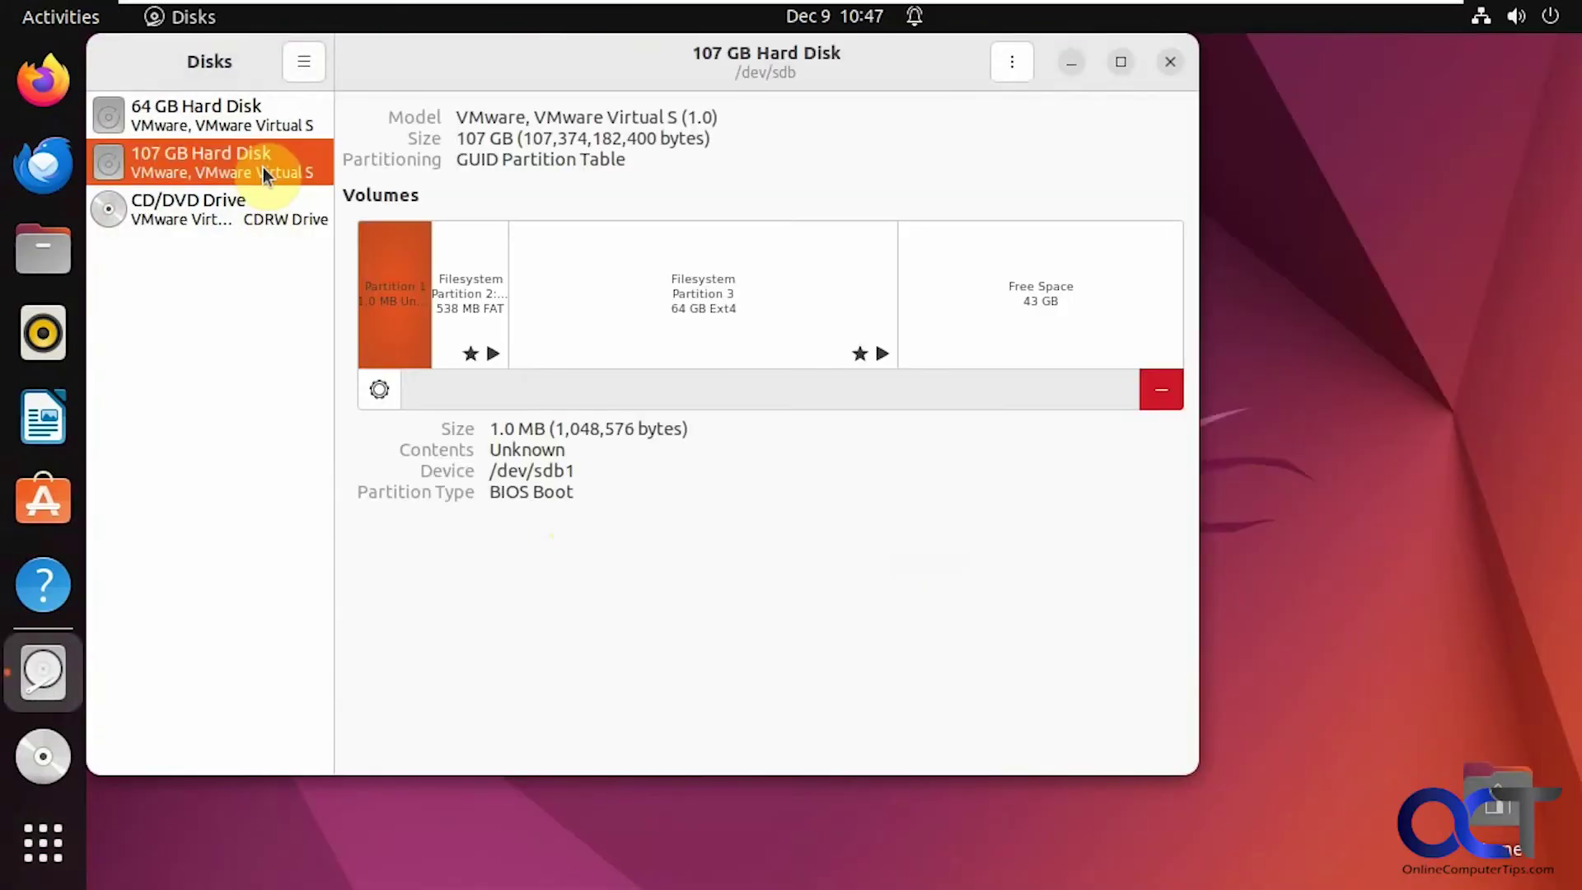
left_click(238, 122)
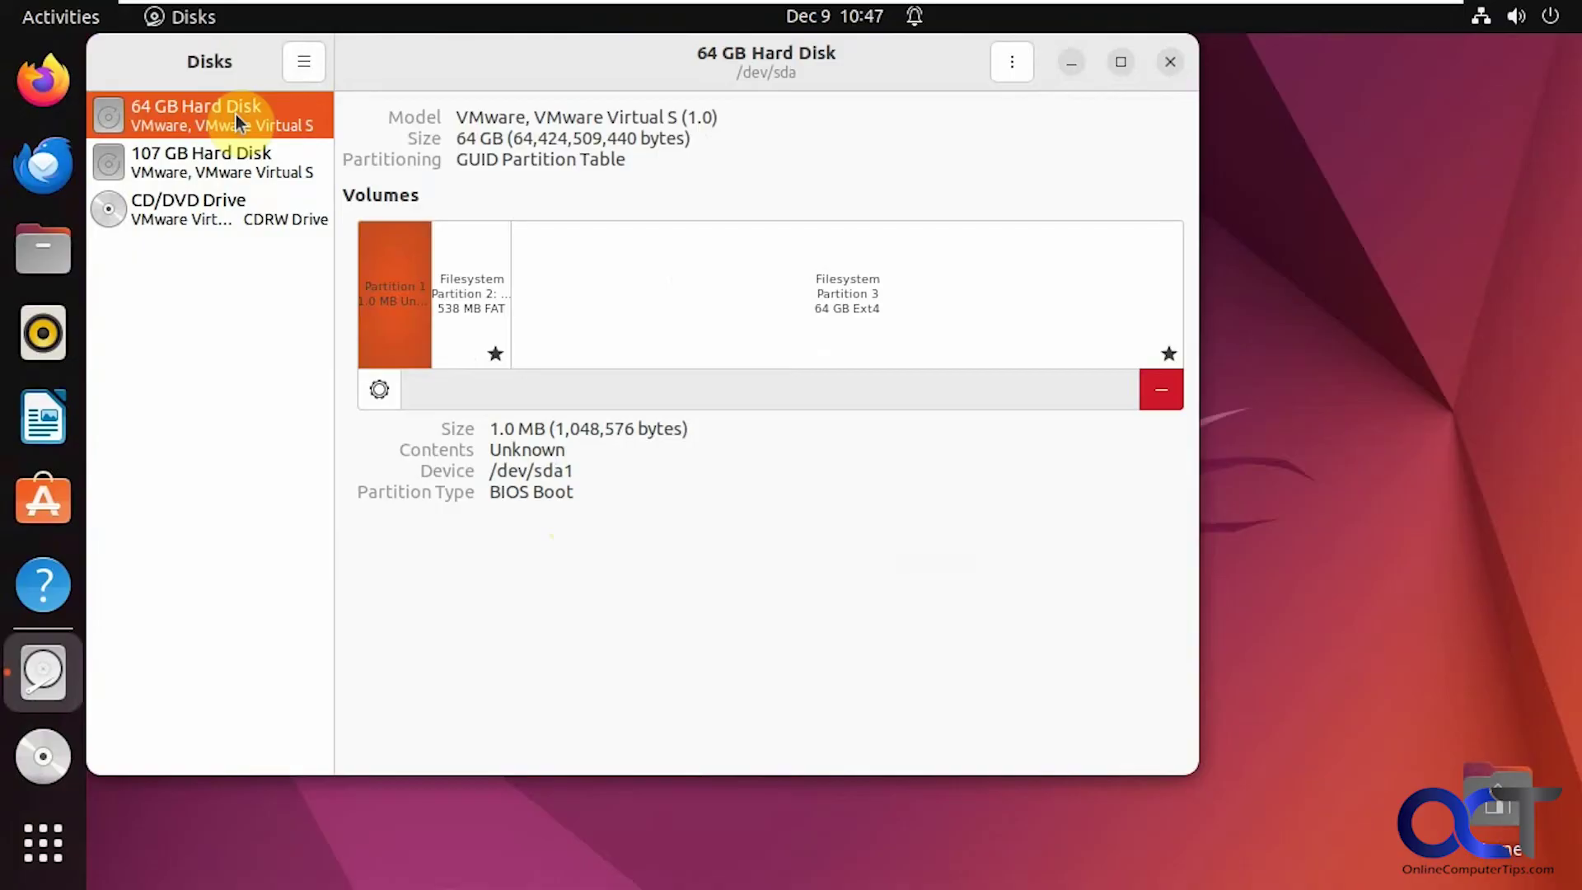
left_click(238, 171)
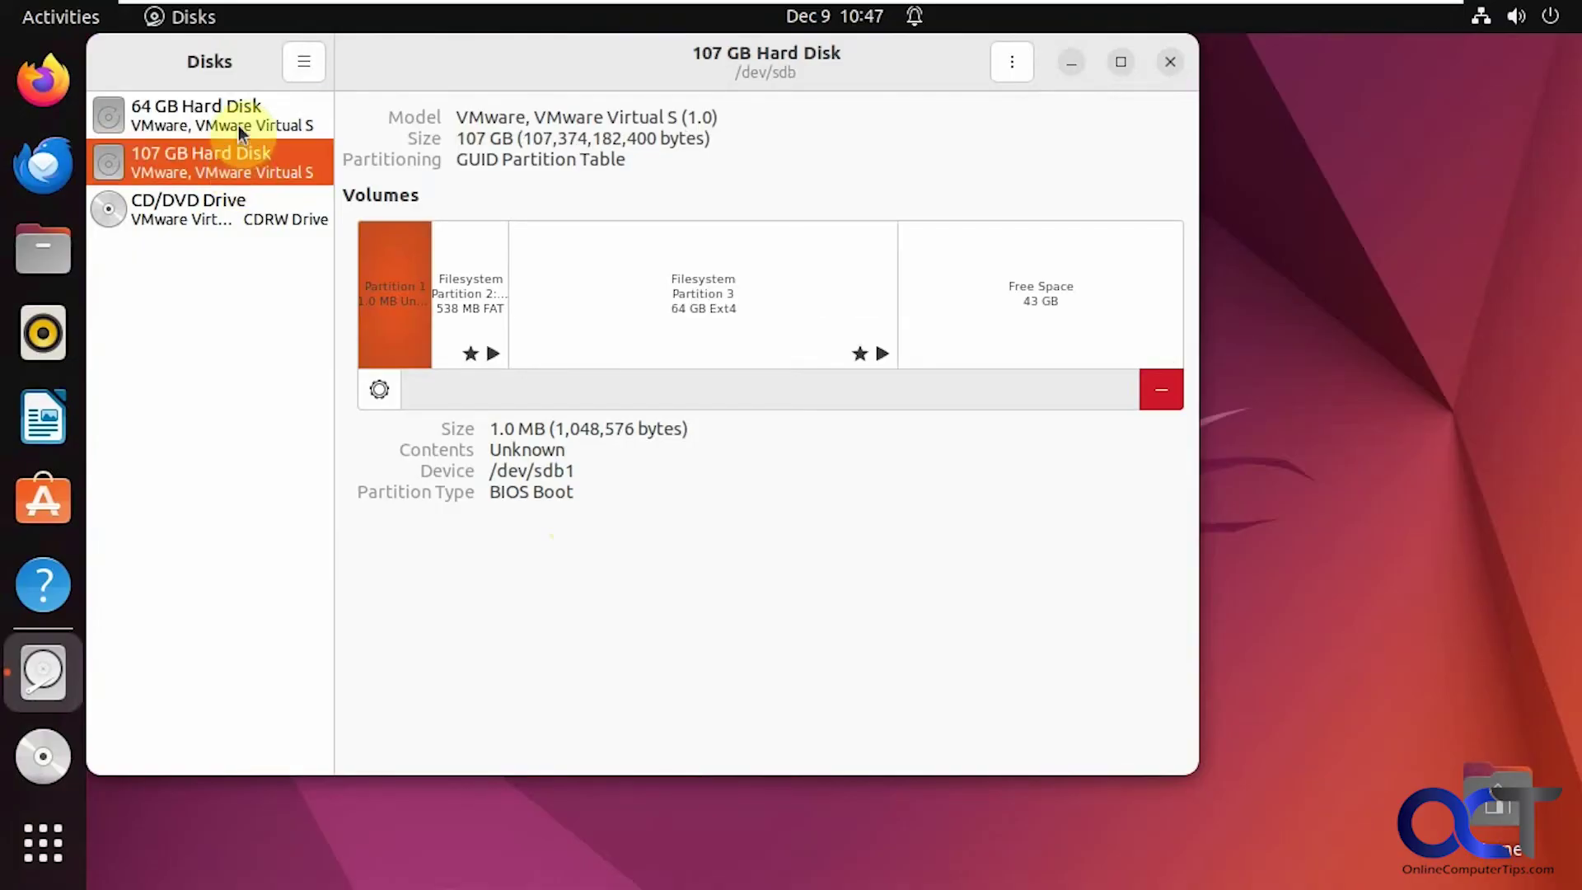
left_click(239, 123)
left_click(239, 169)
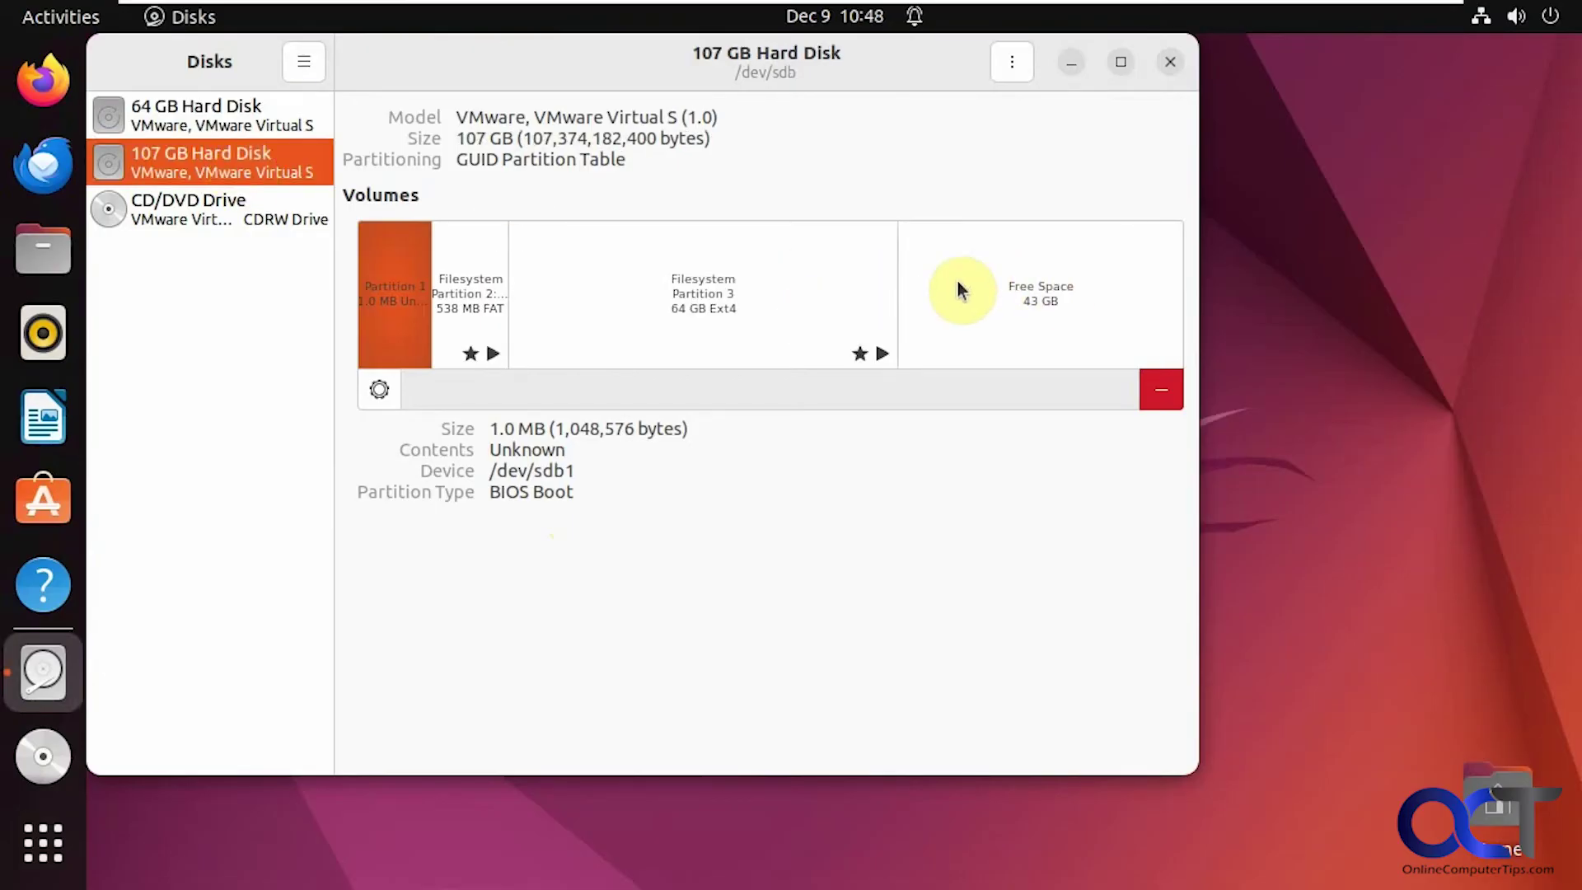
left_click(244, 125)
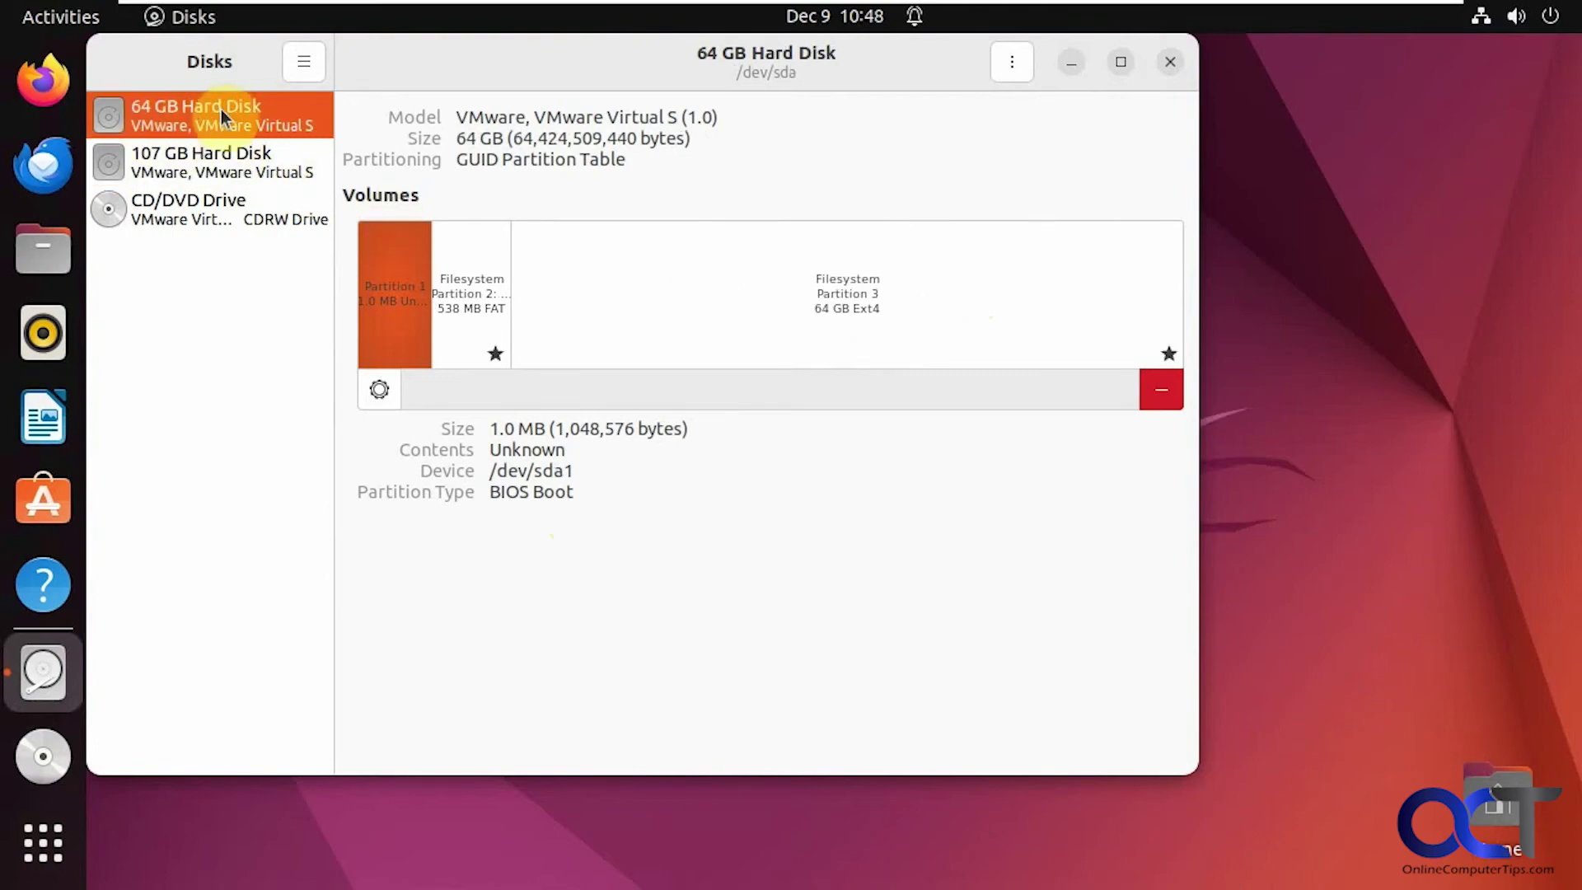
left_click(168, 169)
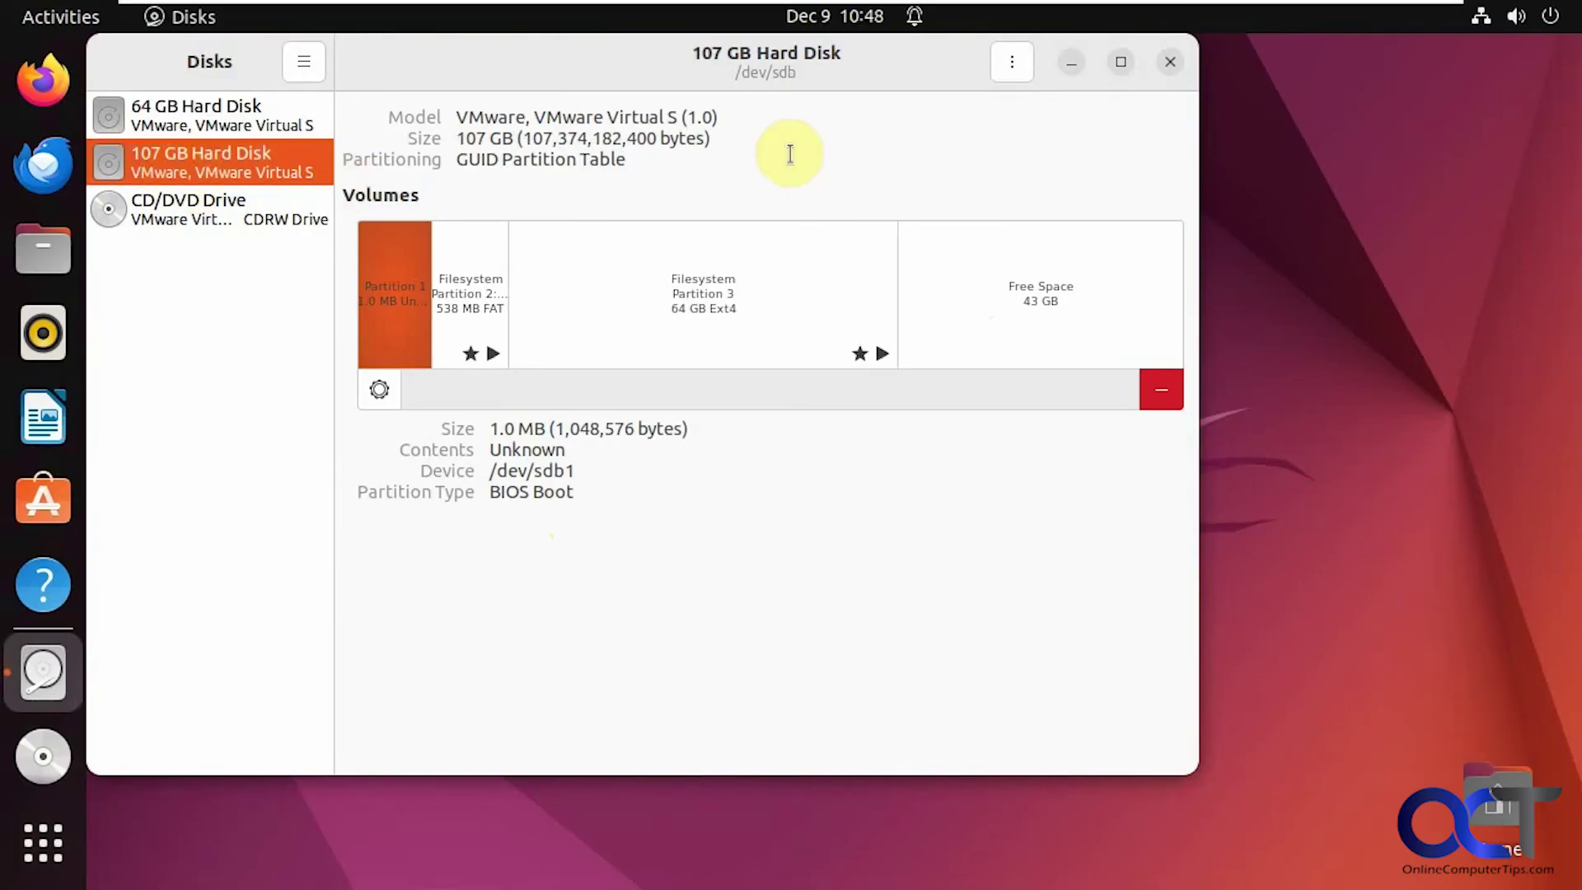
left_click(1169, 61)
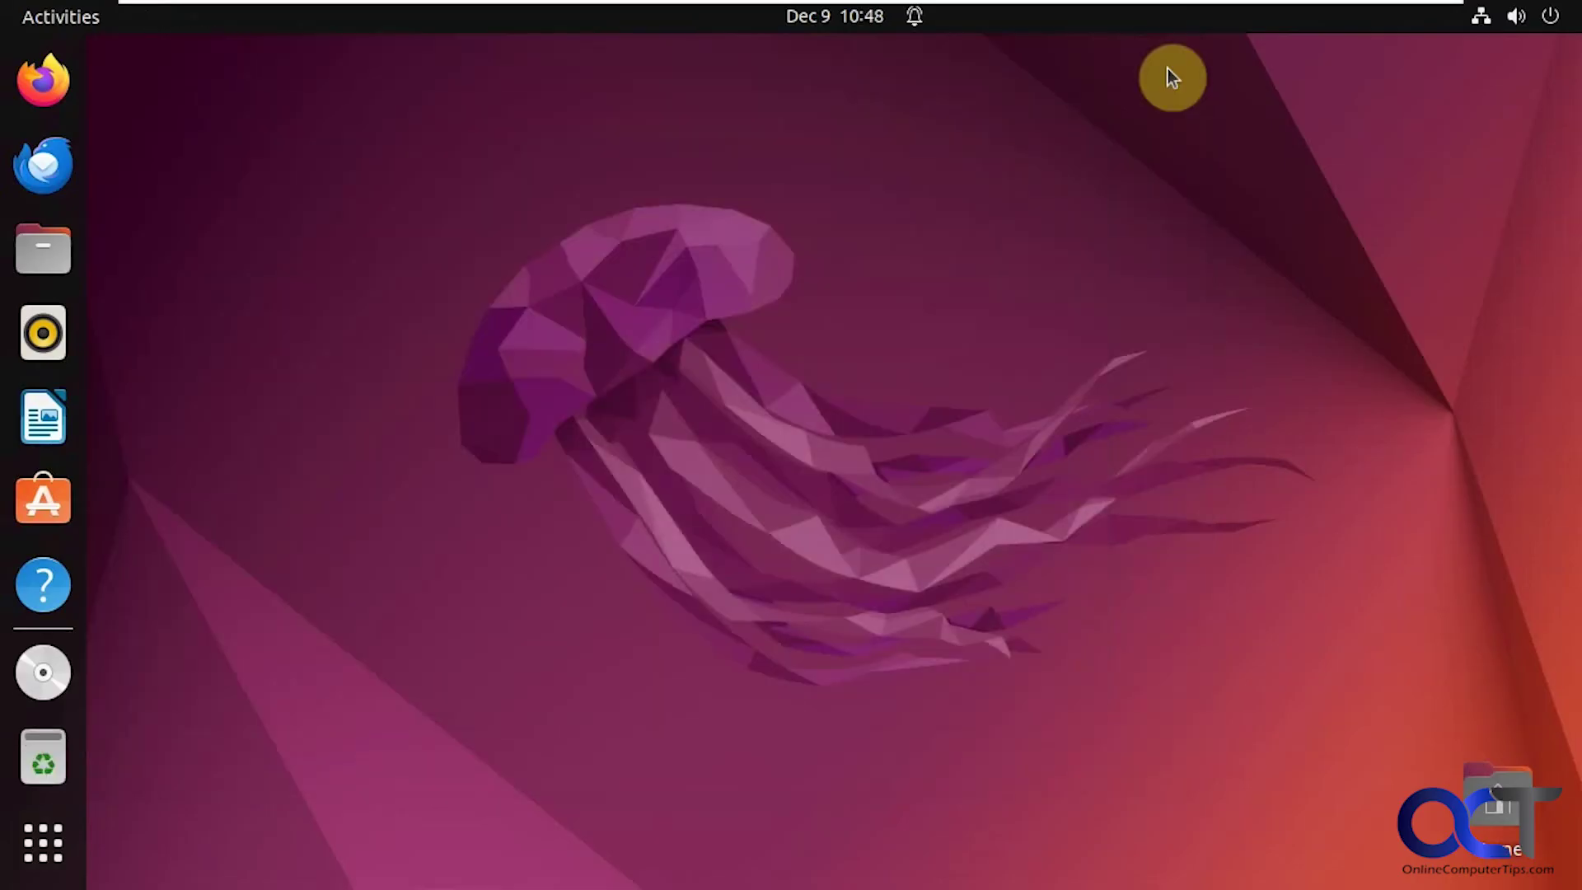
Step: Power off the Ubuntu system via Power Off / Log Out and confirm
left_click(1535, 19)
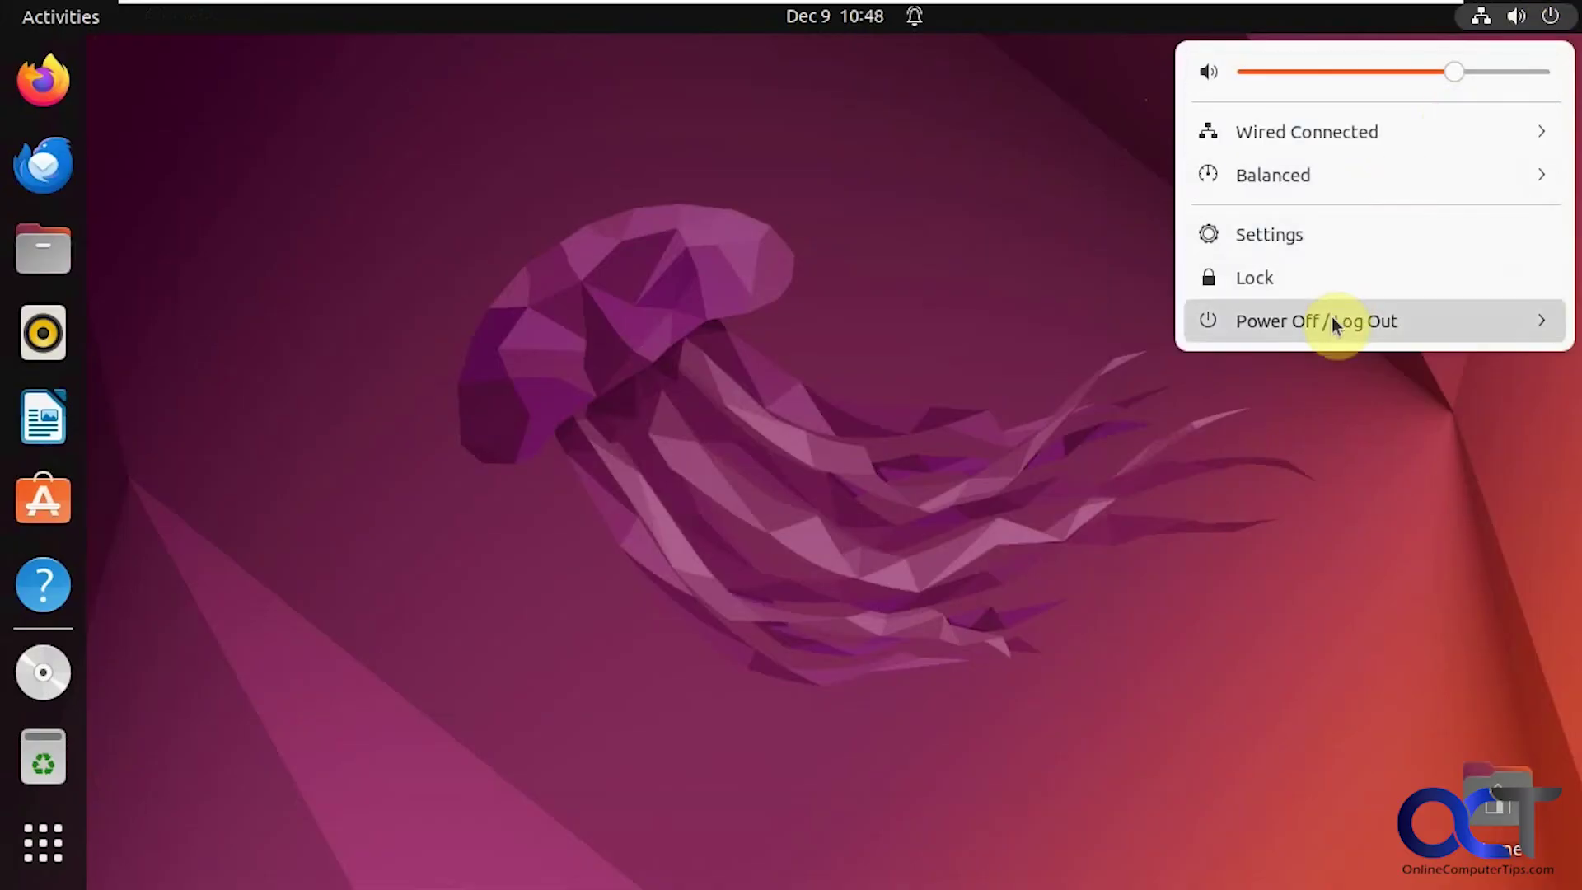
left_click(1336, 313)
left_click(1284, 446)
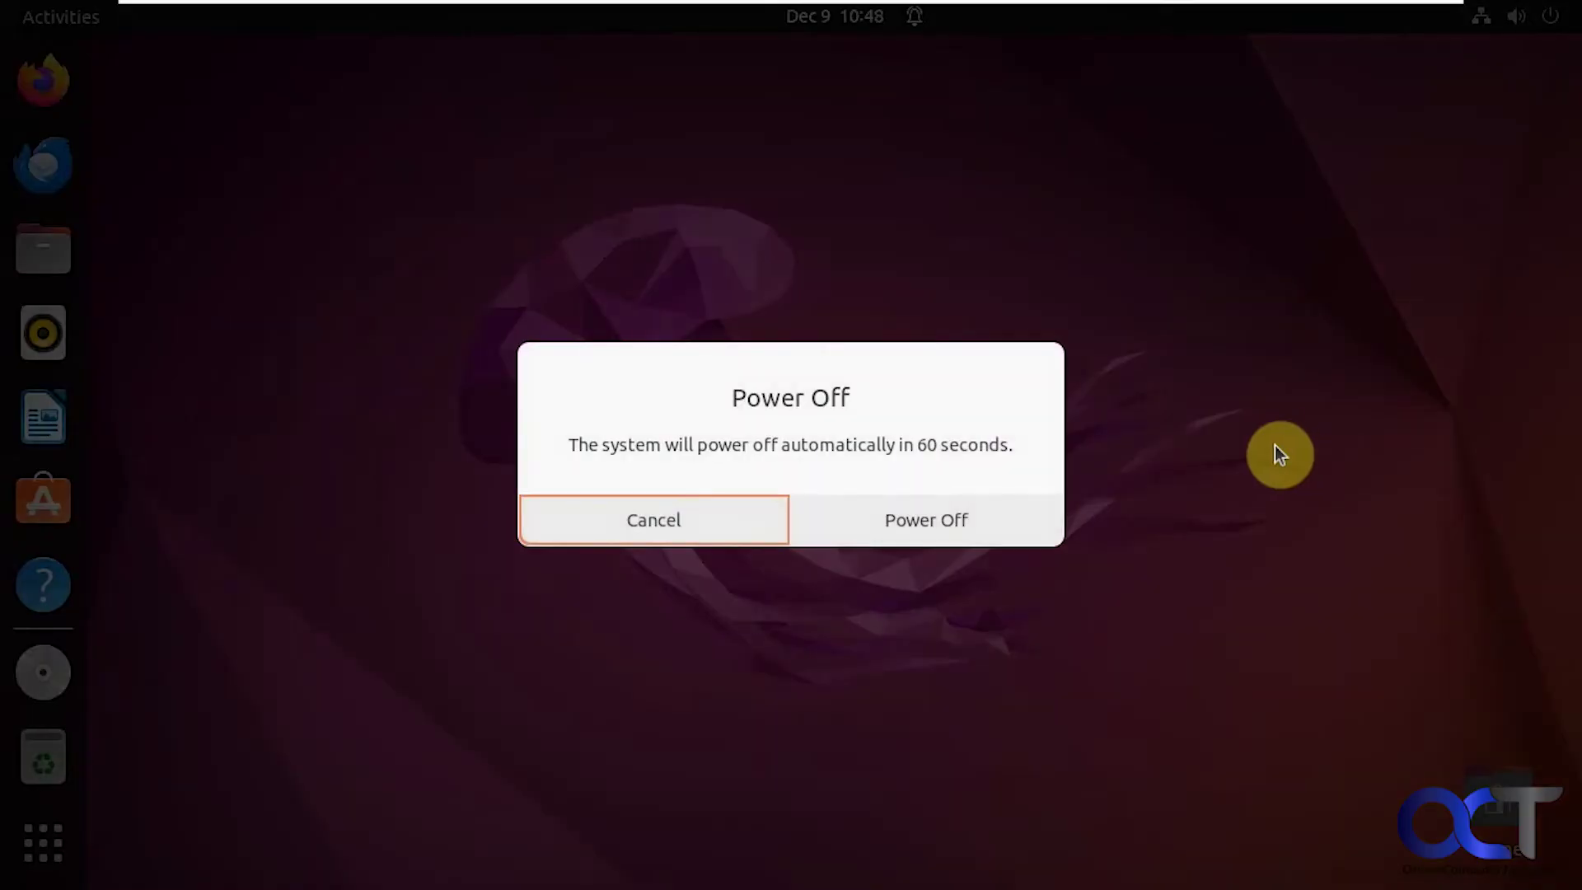
left_click(865, 522)
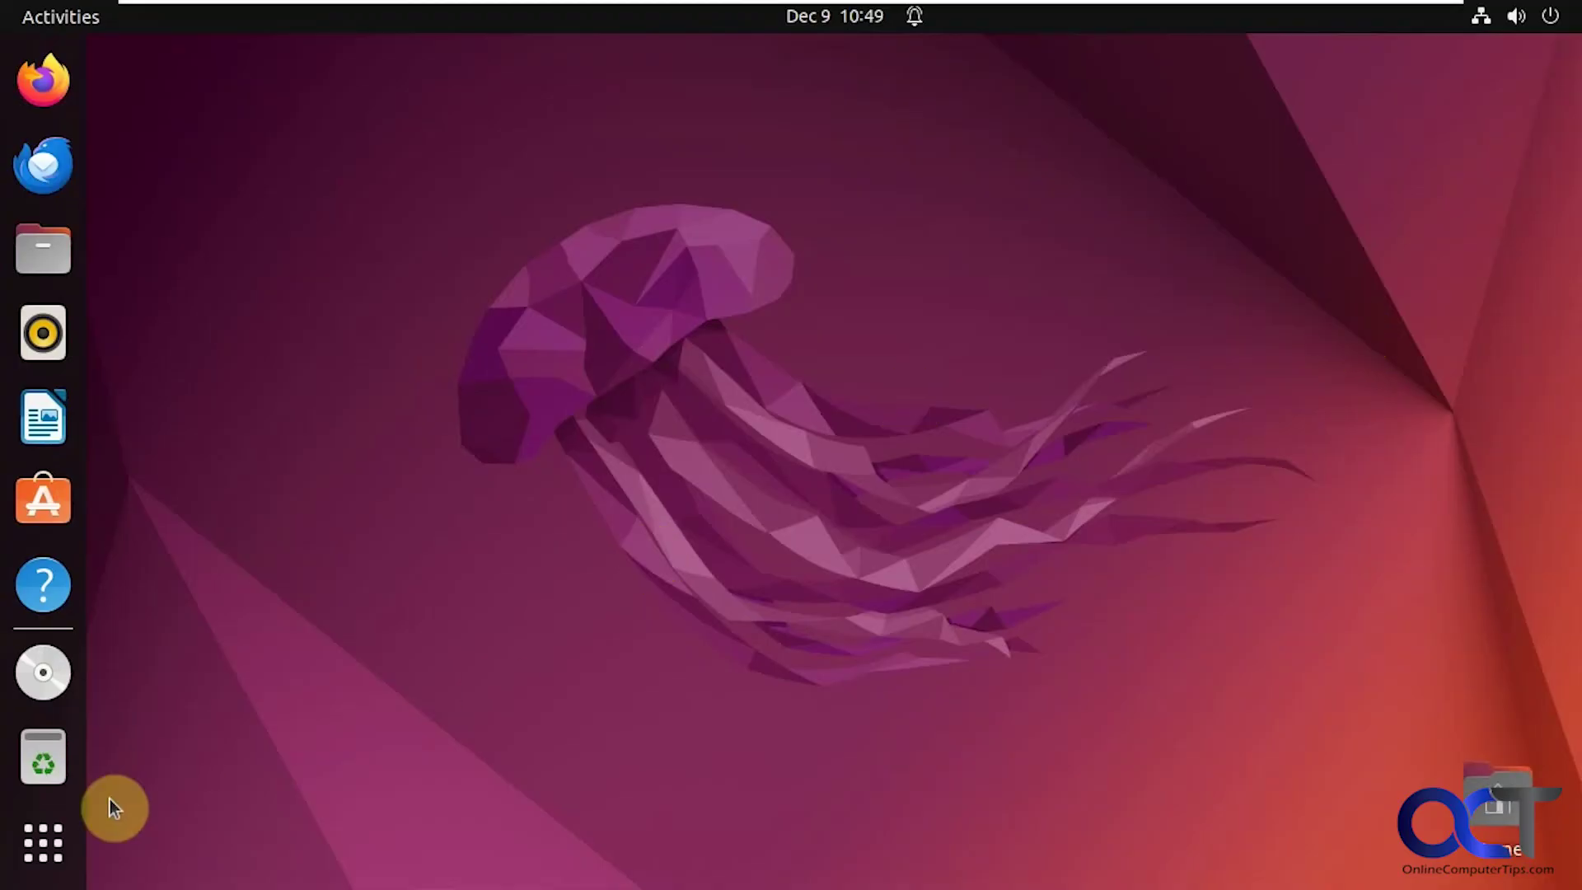
Step: Reopen Disks from Utilities and view the 107 GB disk, now /dev/sda, with 43 GB free
left_click(58, 842)
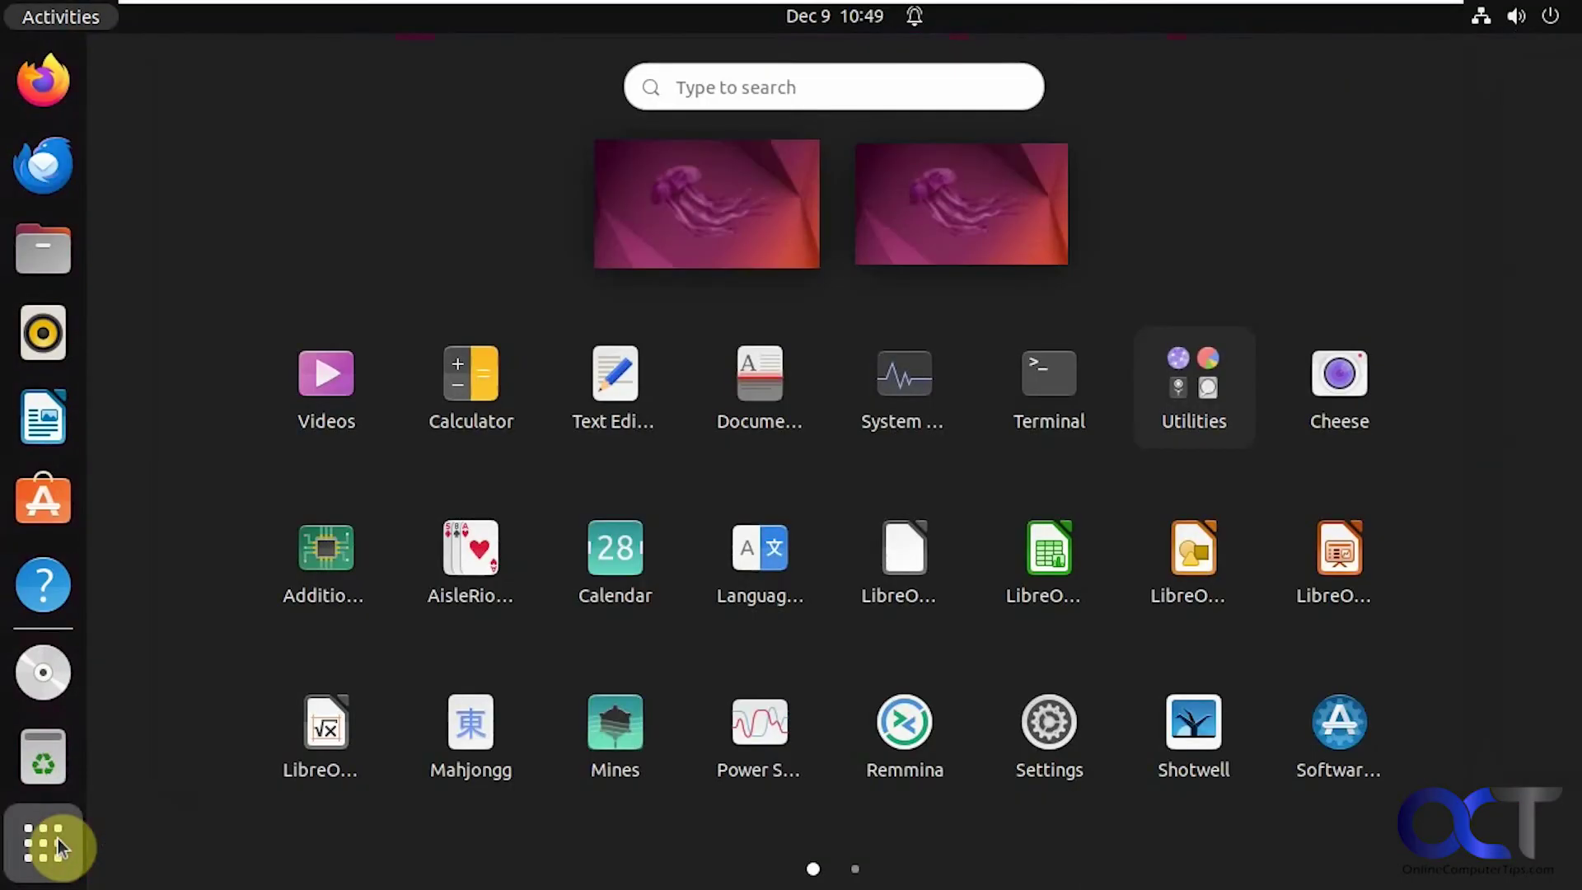
left_click(1154, 423)
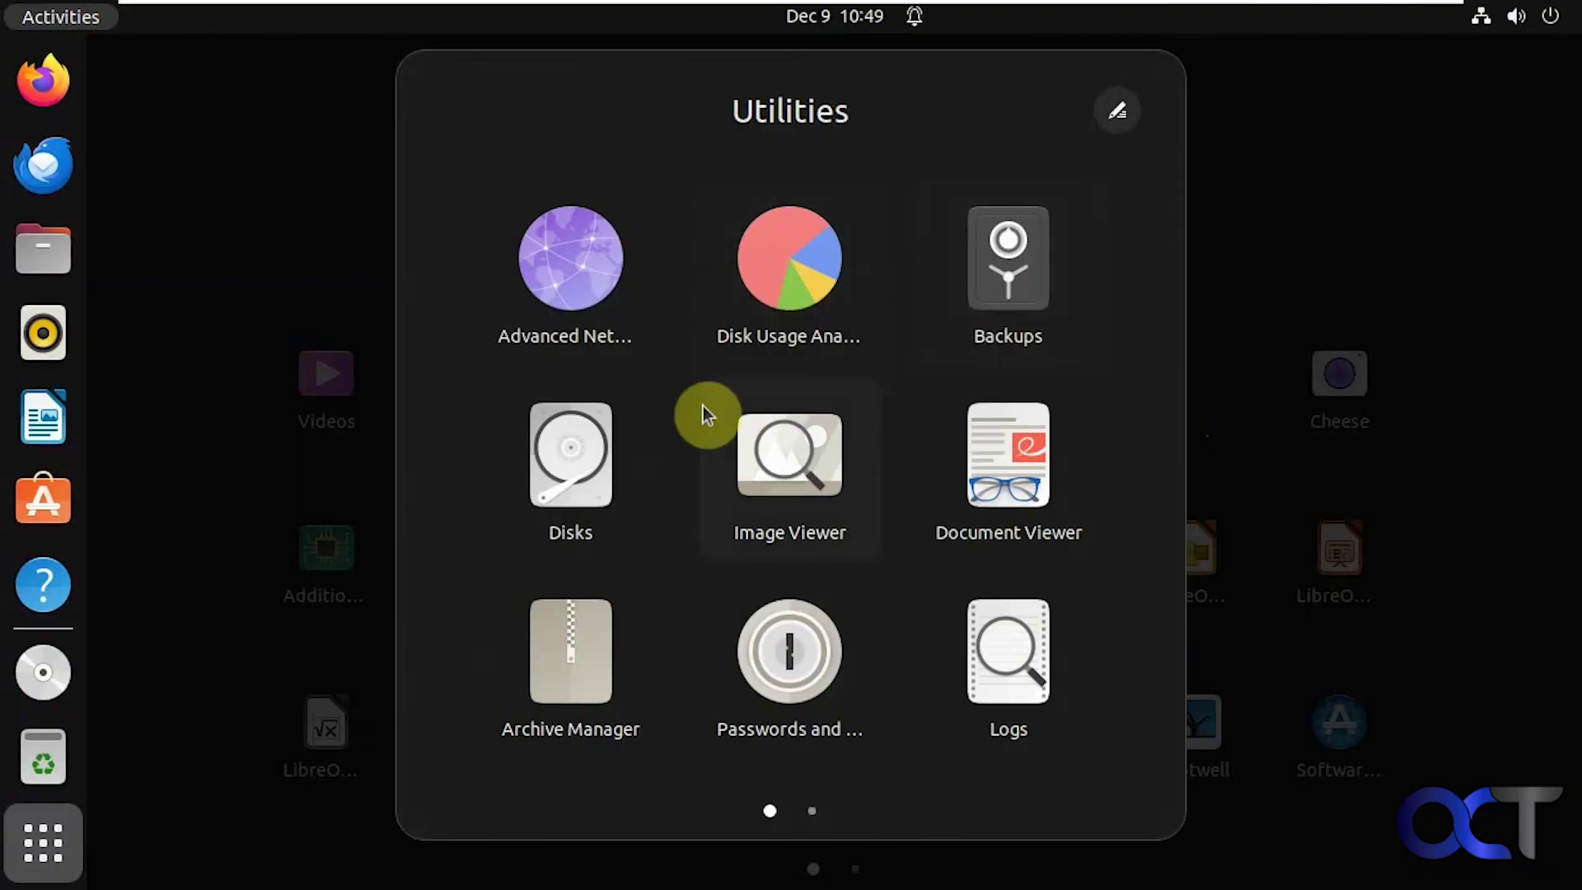
left_click(591, 499)
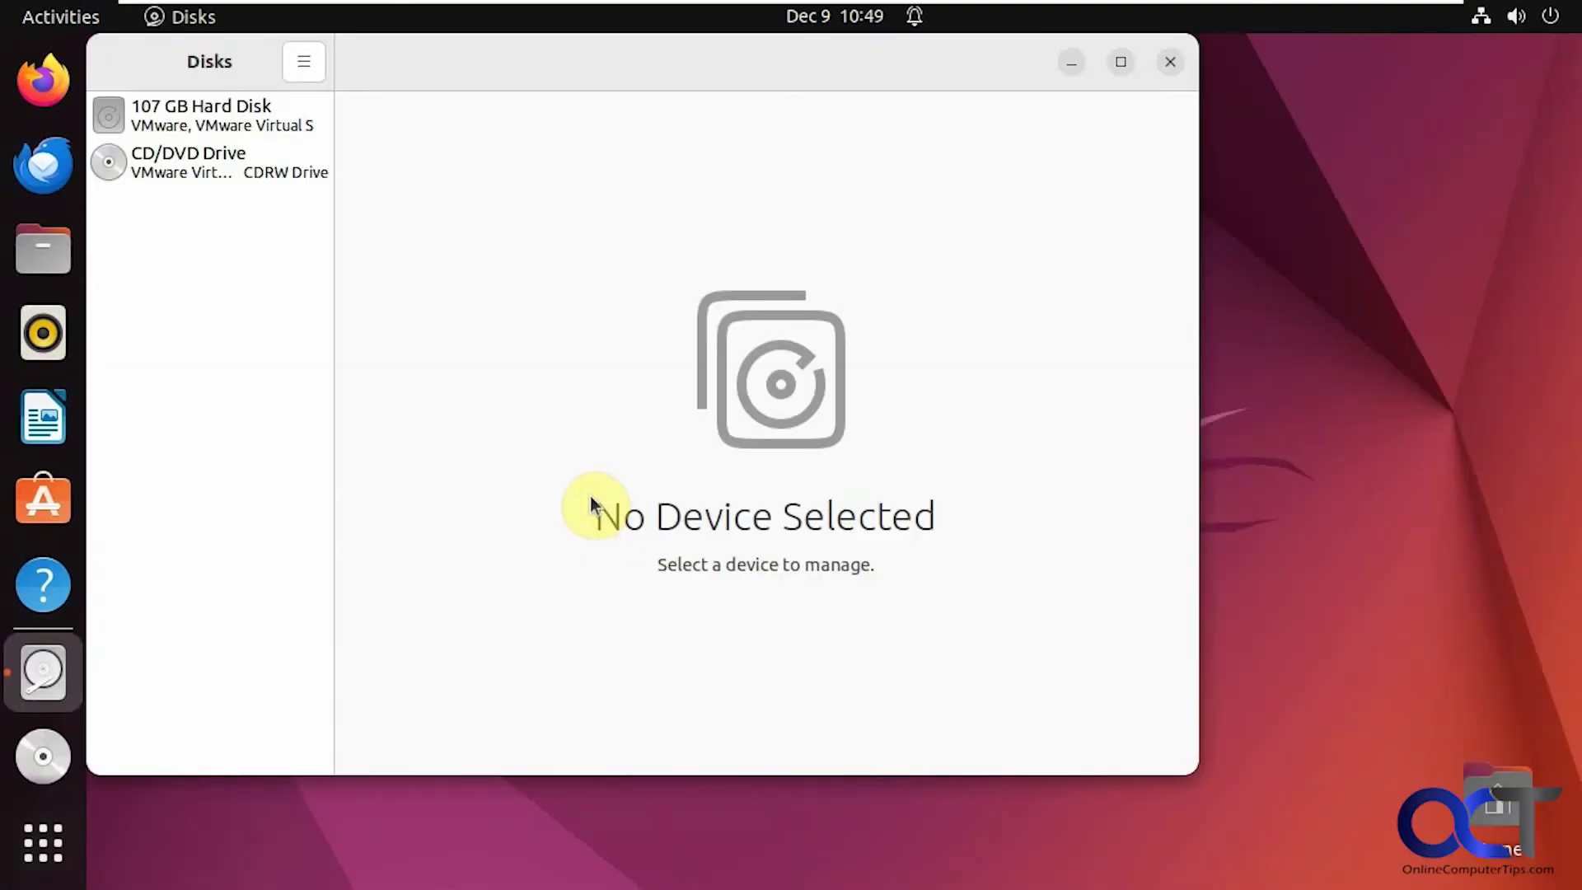
left_click(216, 109)
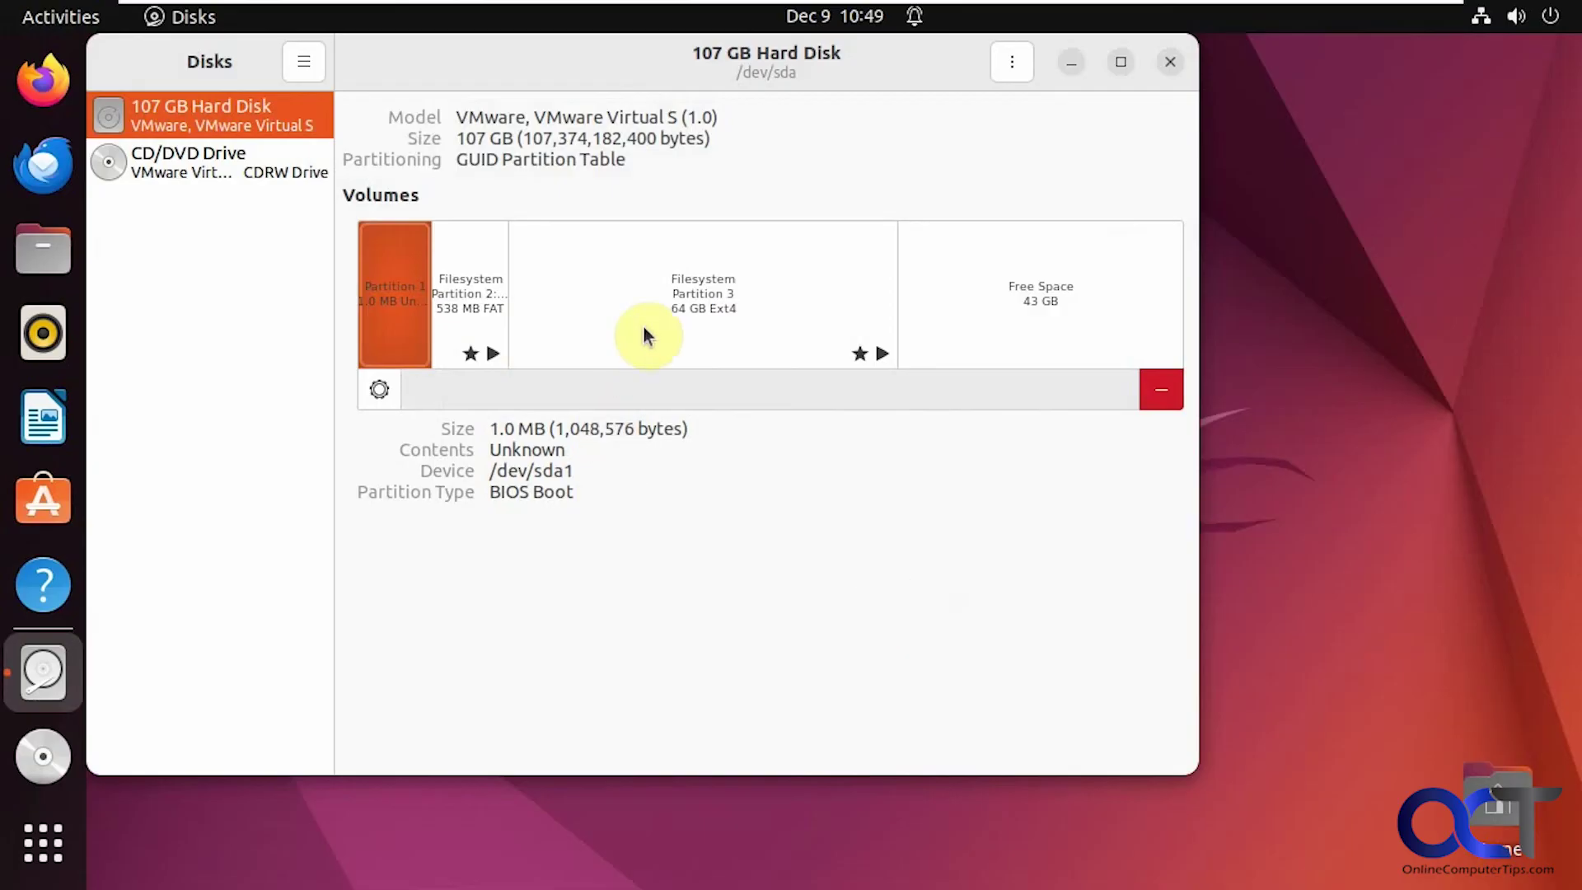
Step: Resize Ext4 Partition 3 to the full 107 GB, authorising with the admin password
left_click(718, 321)
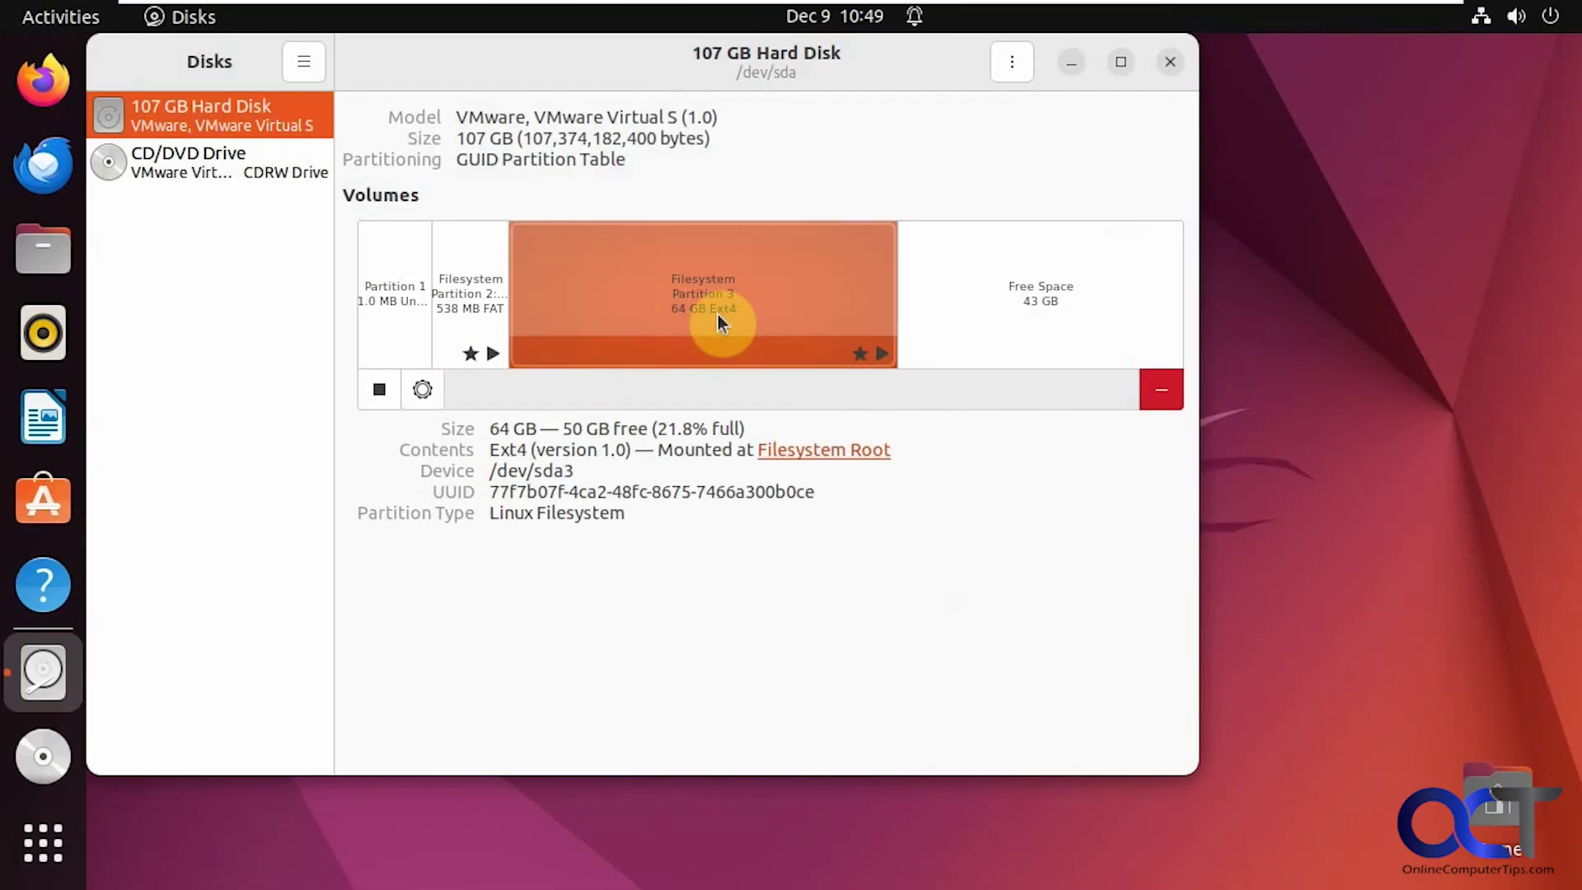
left_click(422, 394)
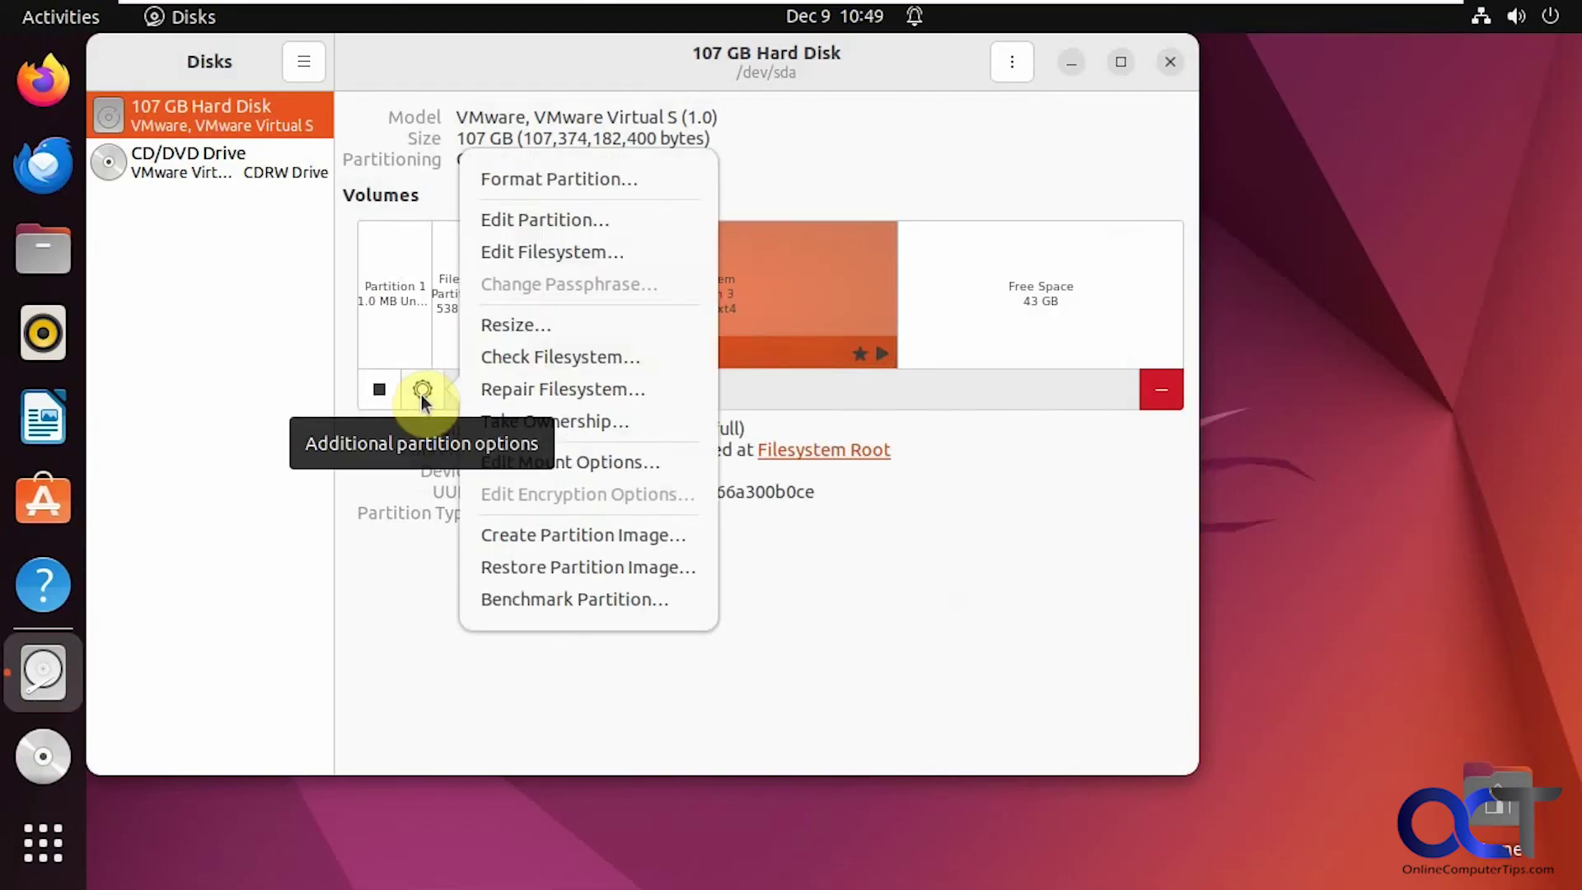
left_click(531, 325)
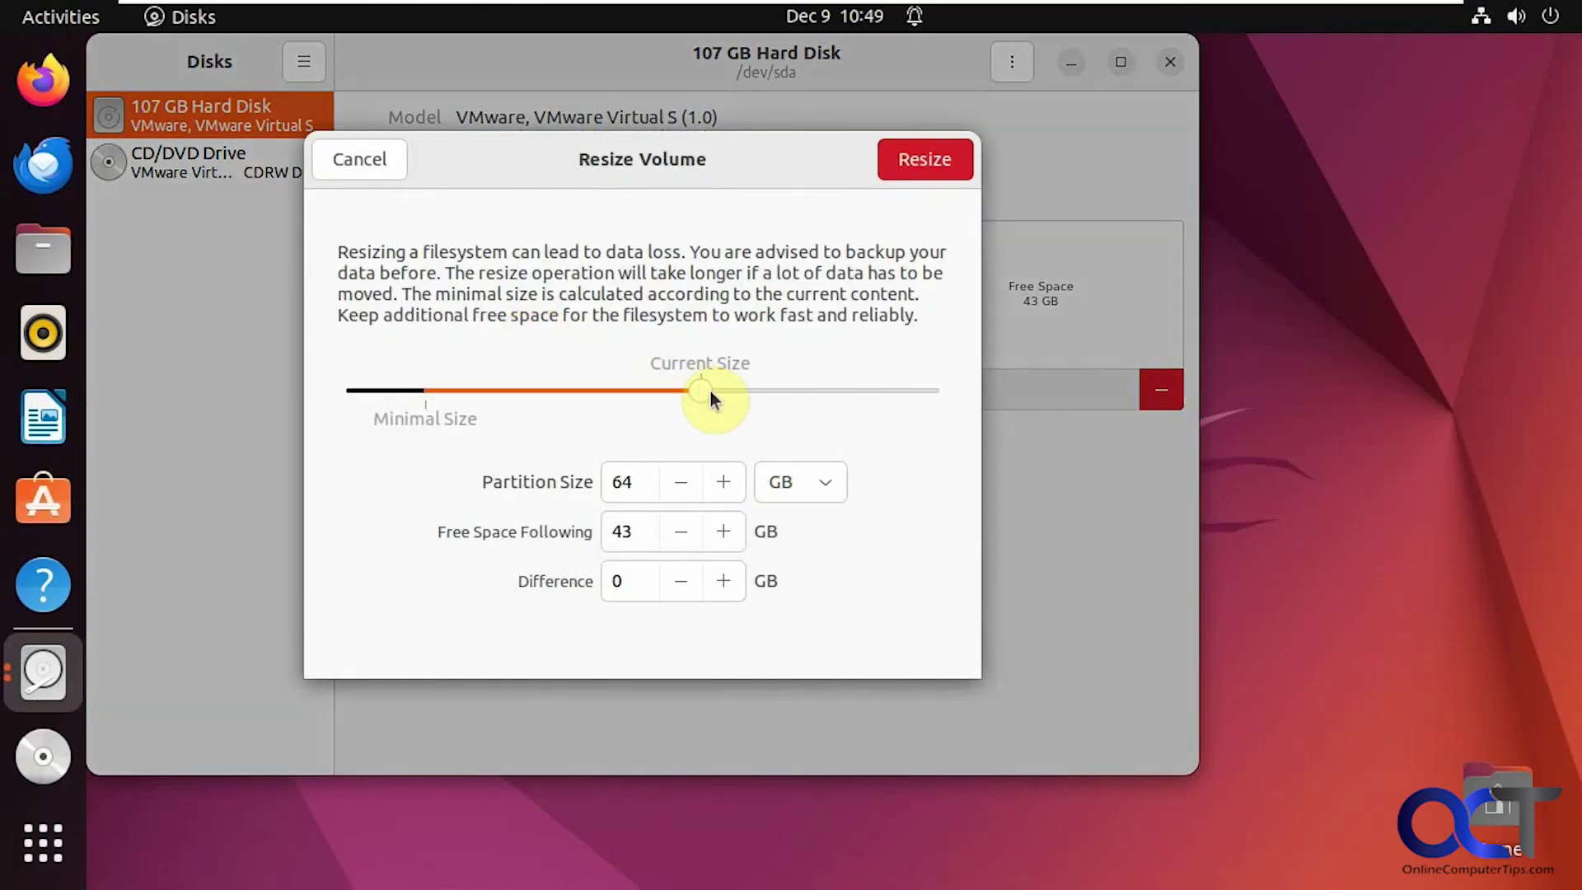
left_click_drag(702, 391, 960, 391)
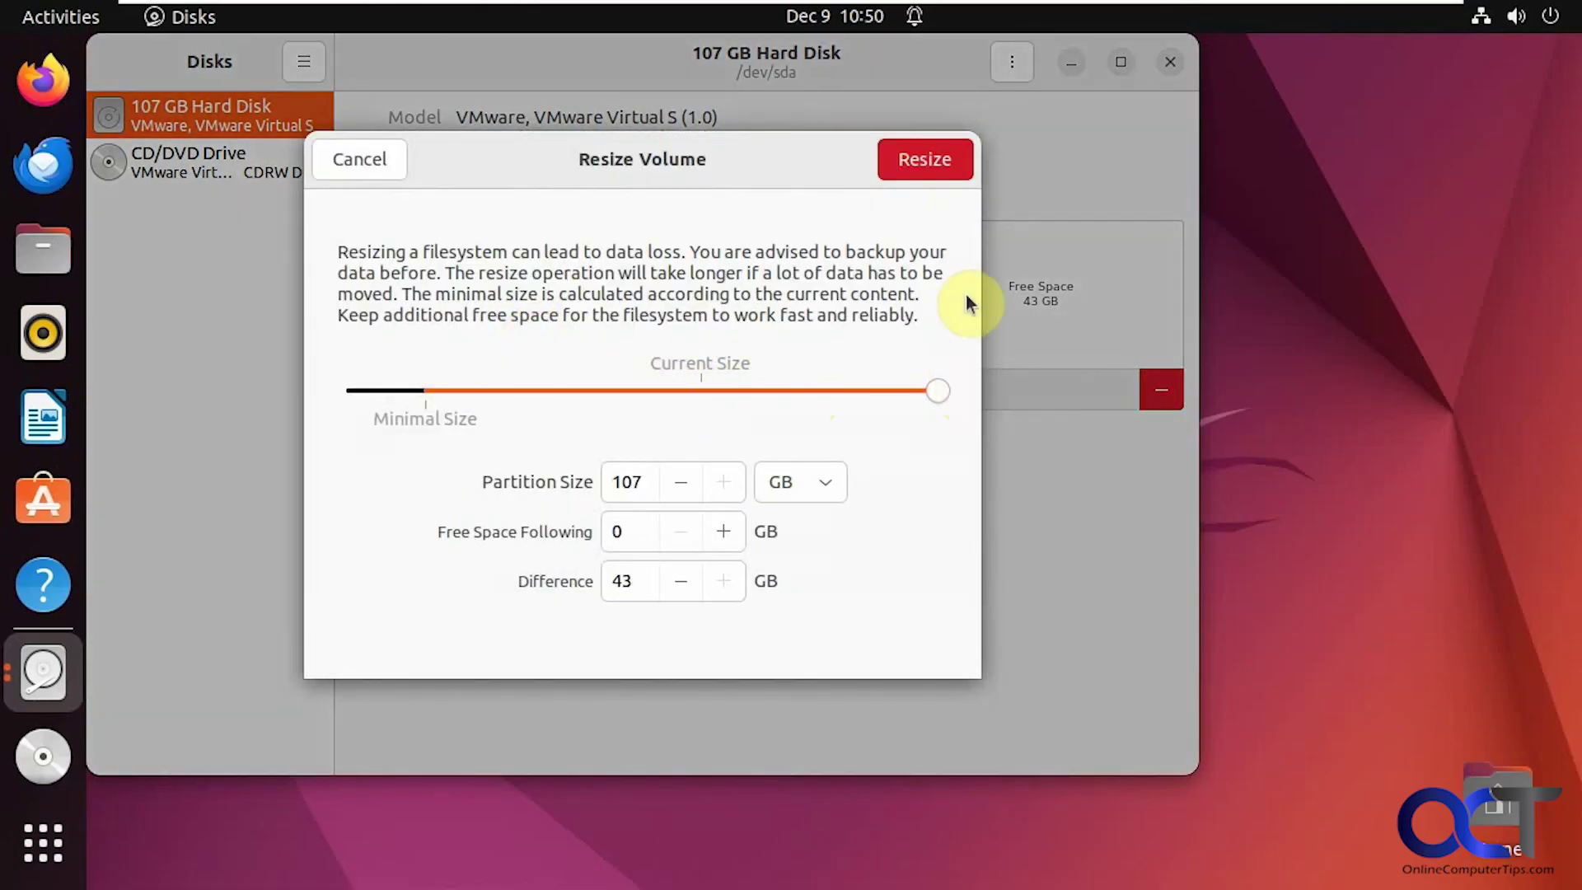
left_click(956, 165)
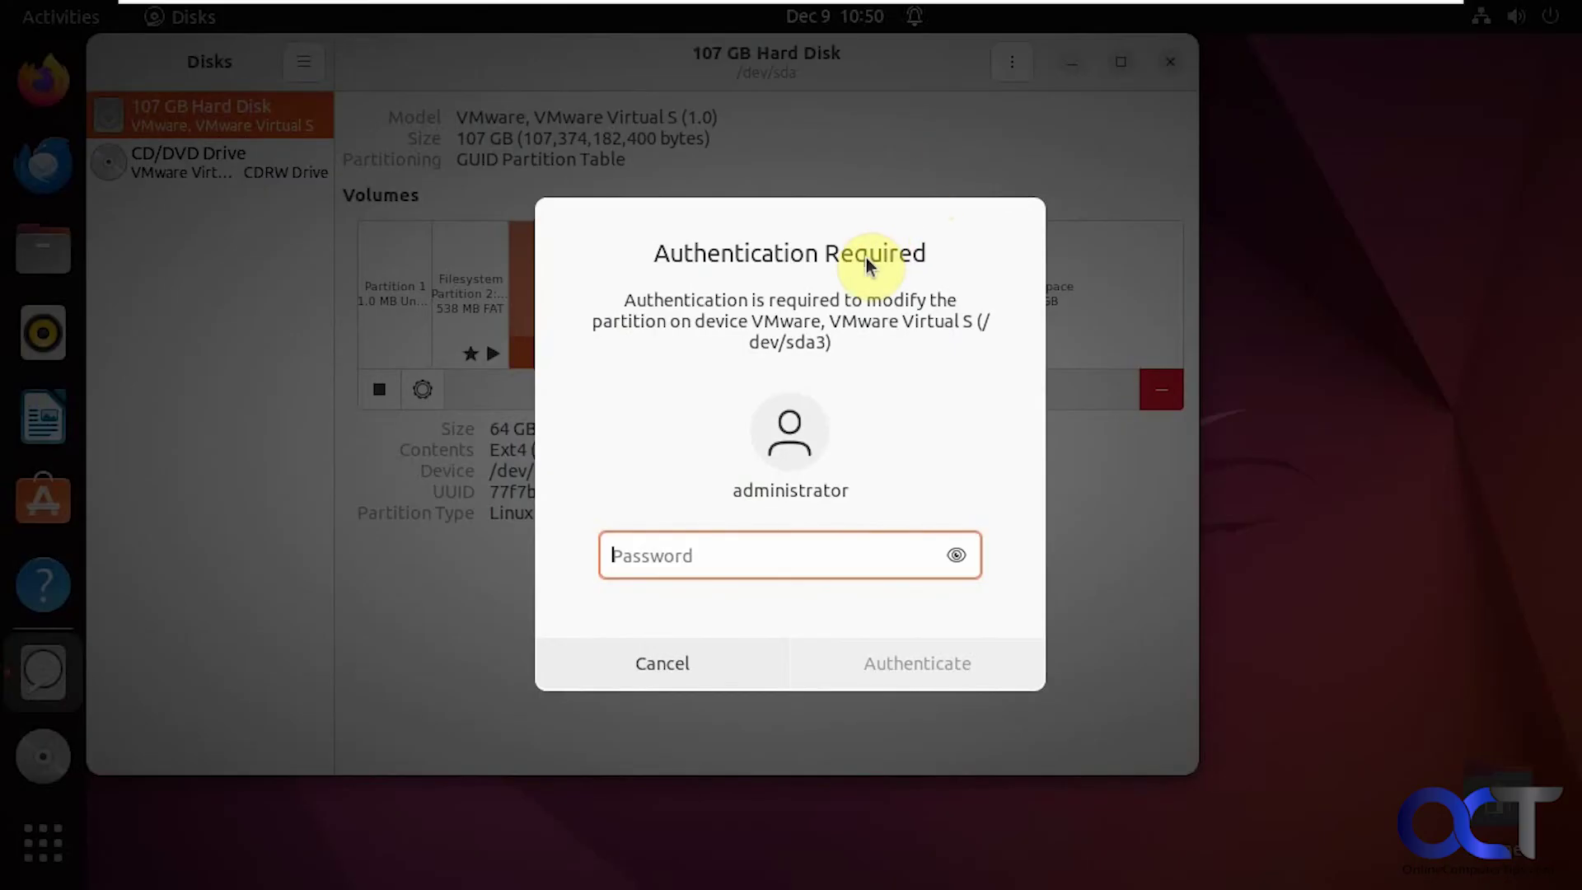
type("admin1234")
key("Return")
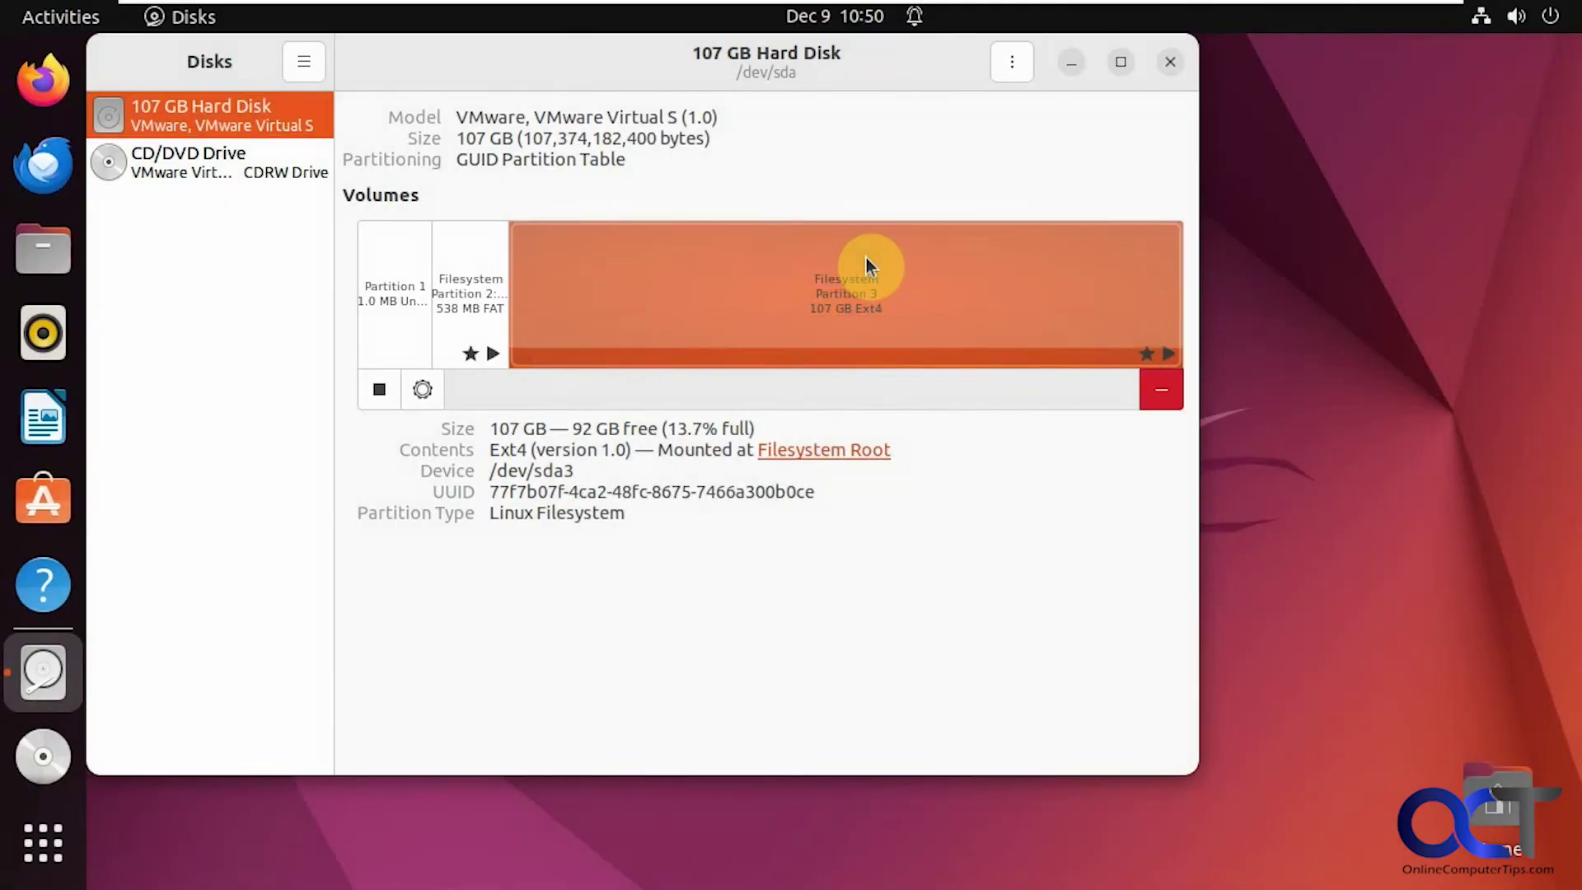
left_click(861, 521)
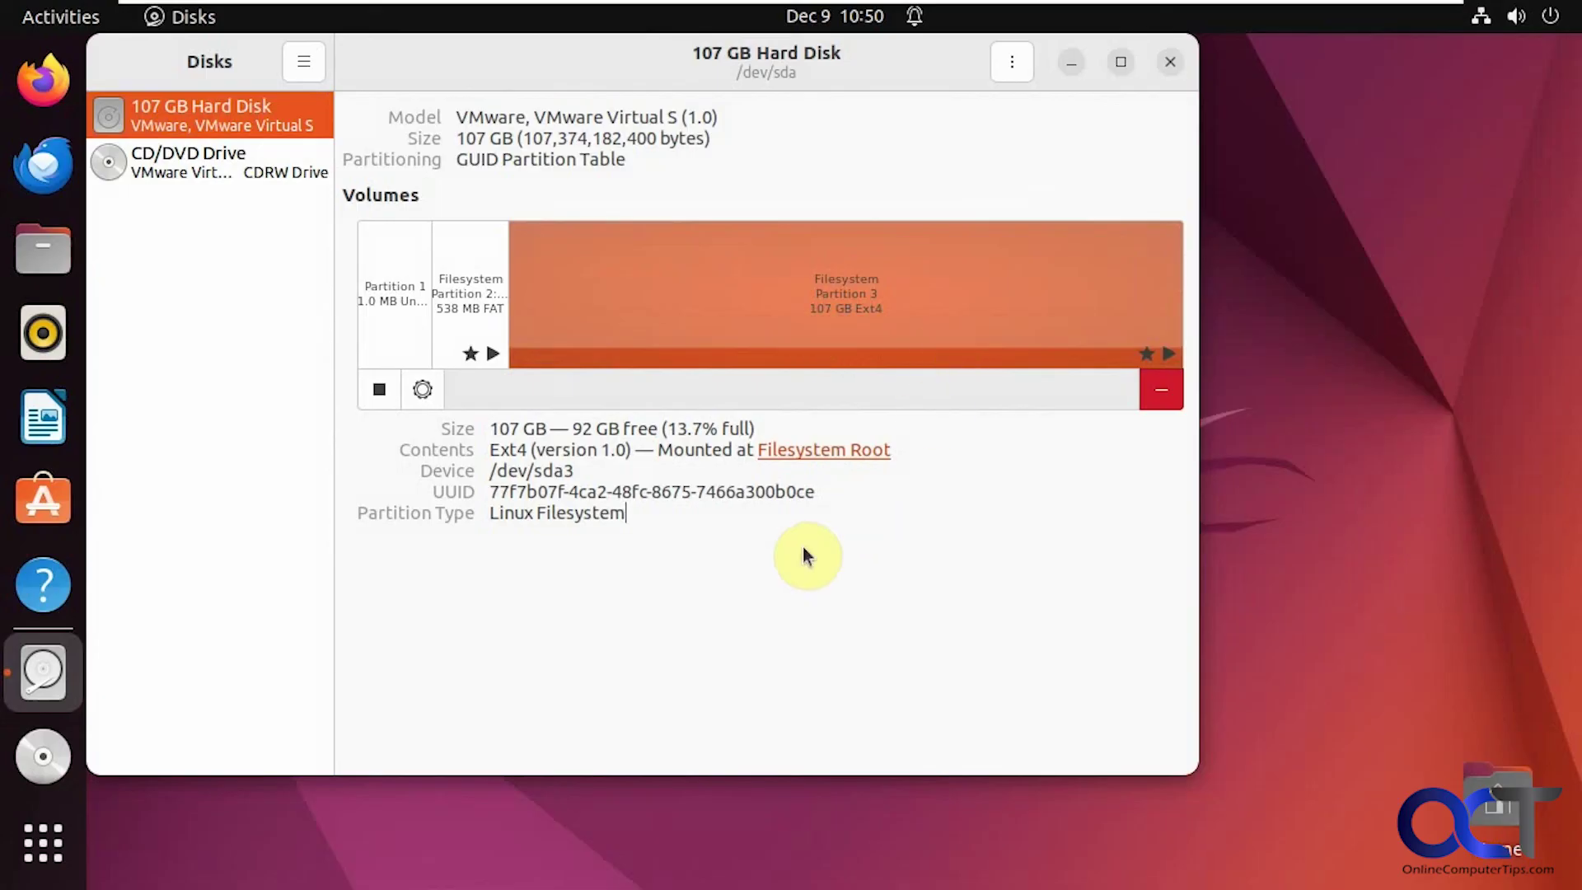